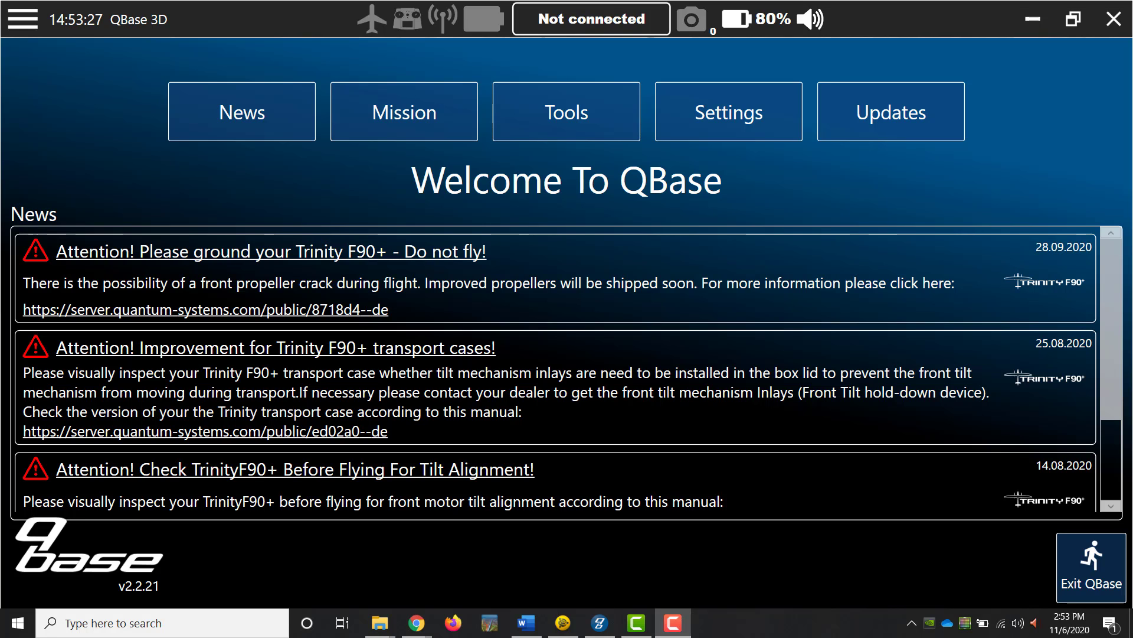
# Bring up the G:\Pinto\Flight Data folder and look at the flight images in its 101MSDCF subfolder.
pyautogui.moveTo(375, 630)
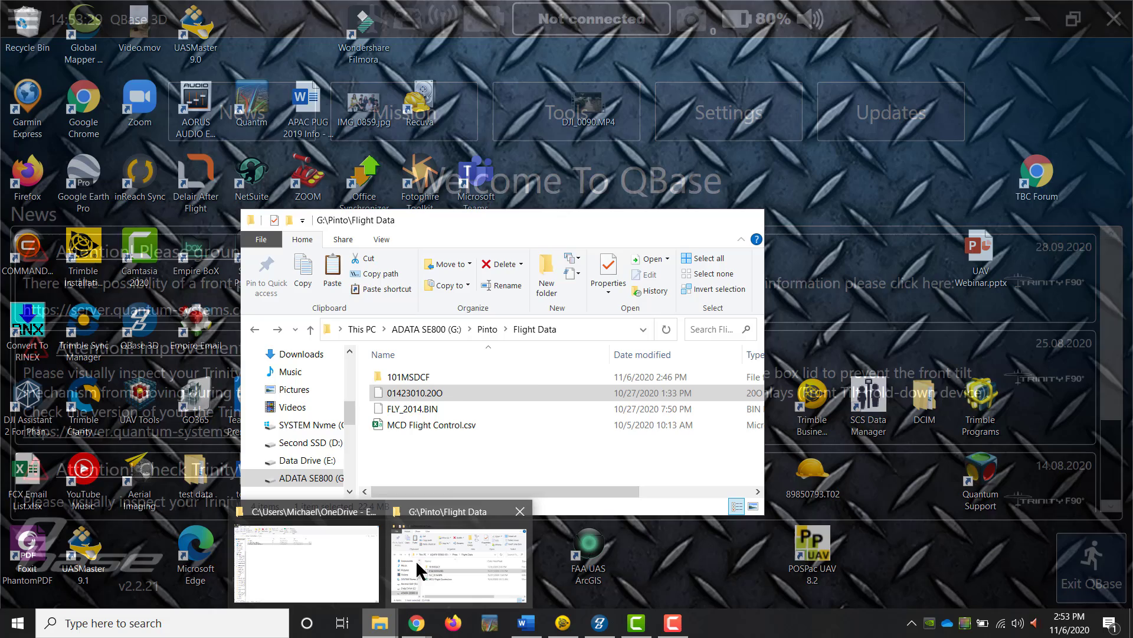
pyautogui.moveTo(286, 558)
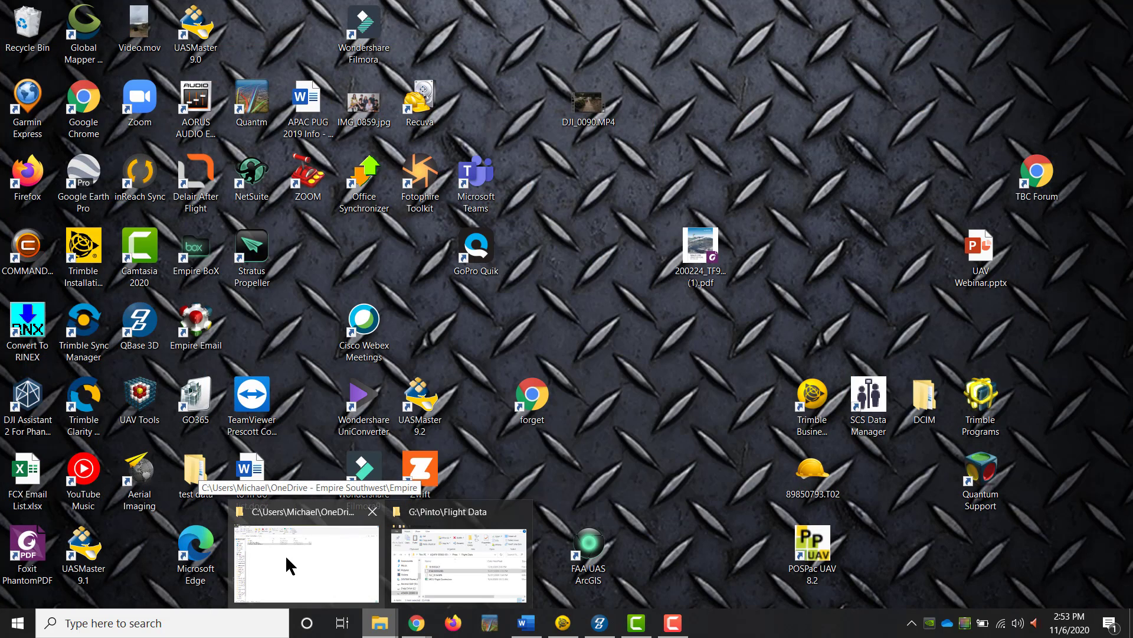
pyautogui.click(419, 564)
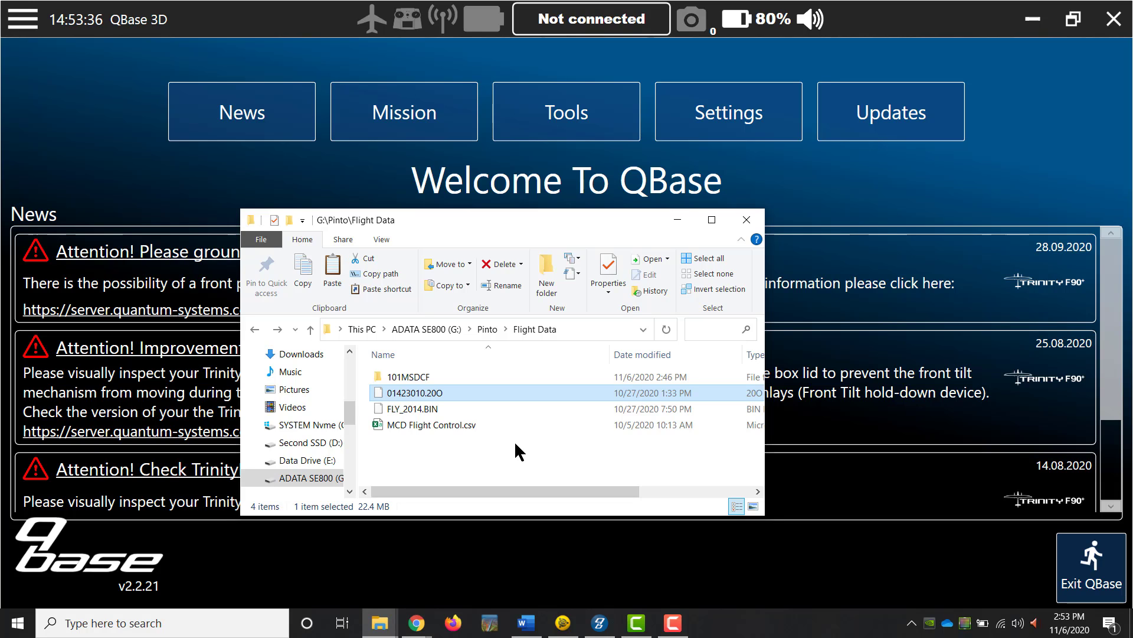
pyautogui.doubleClick(412, 377)
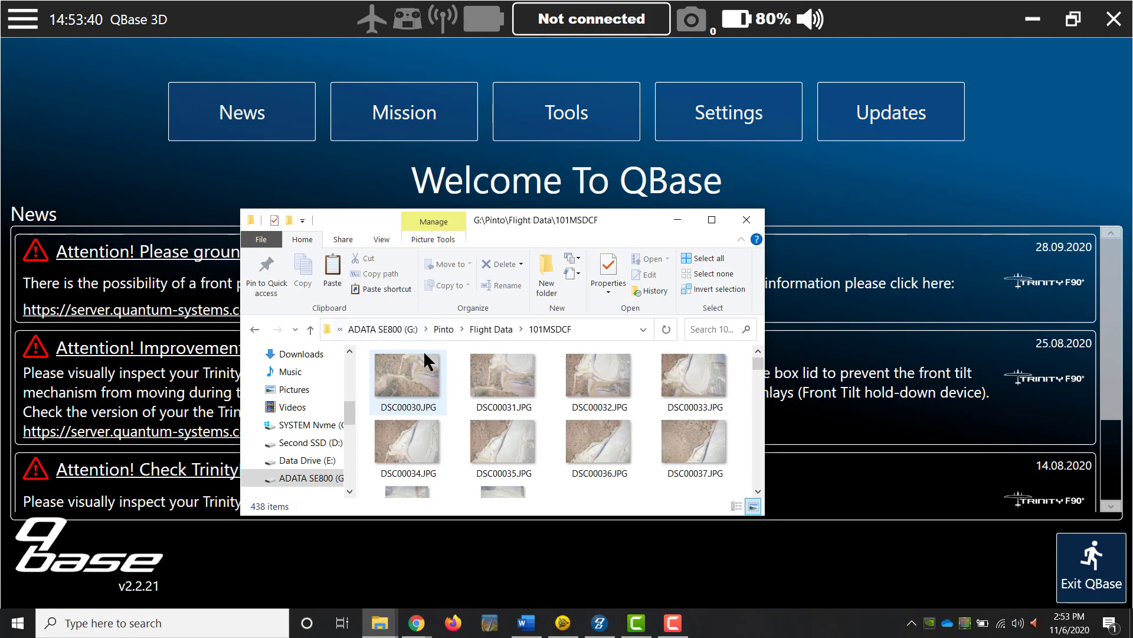
pyautogui.click(254, 329)
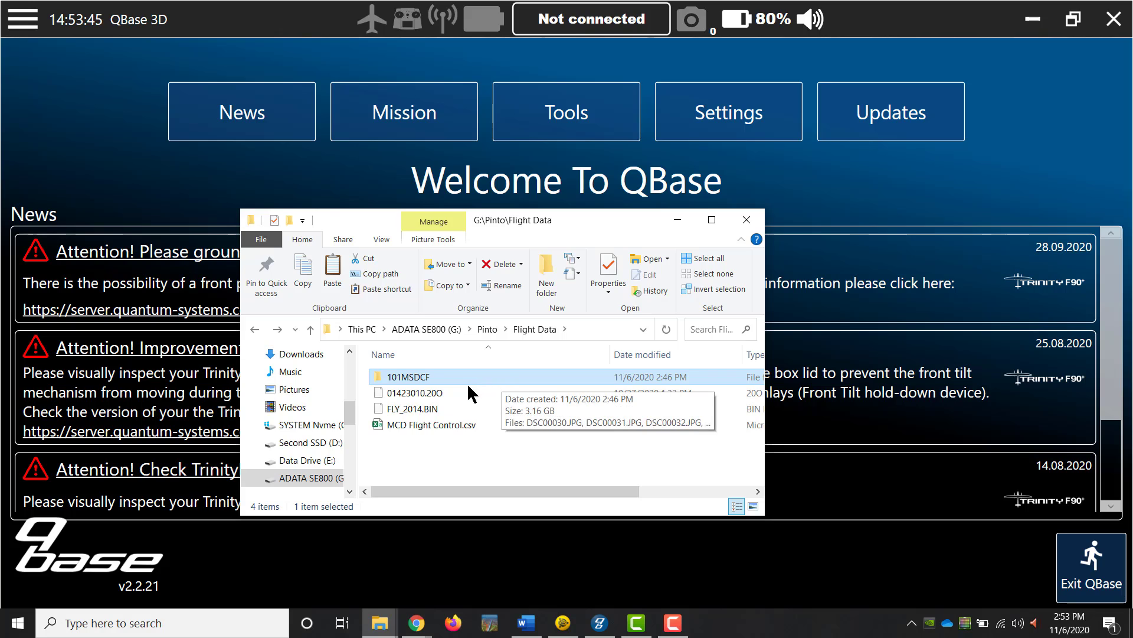
# Review FLY_2014.BIN and 01423010.20O in the Flight Data folder, and inspect the contents of MCD Flight Control.csv.
pyautogui.click(447, 410)
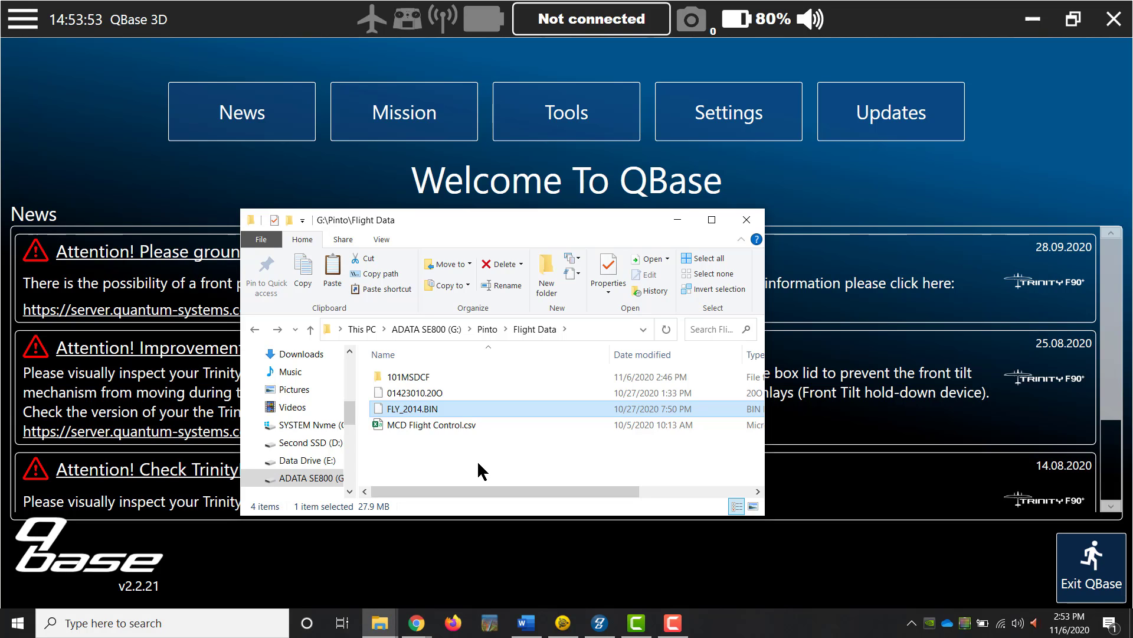
pyautogui.click(444, 393)
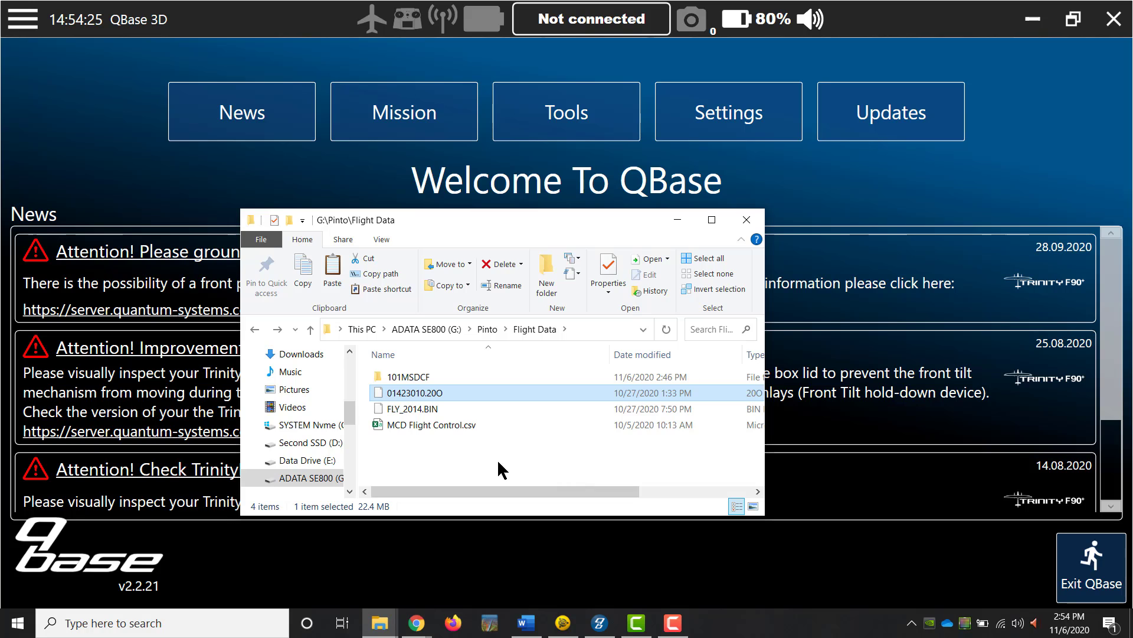
pyautogui.click(458, 423)
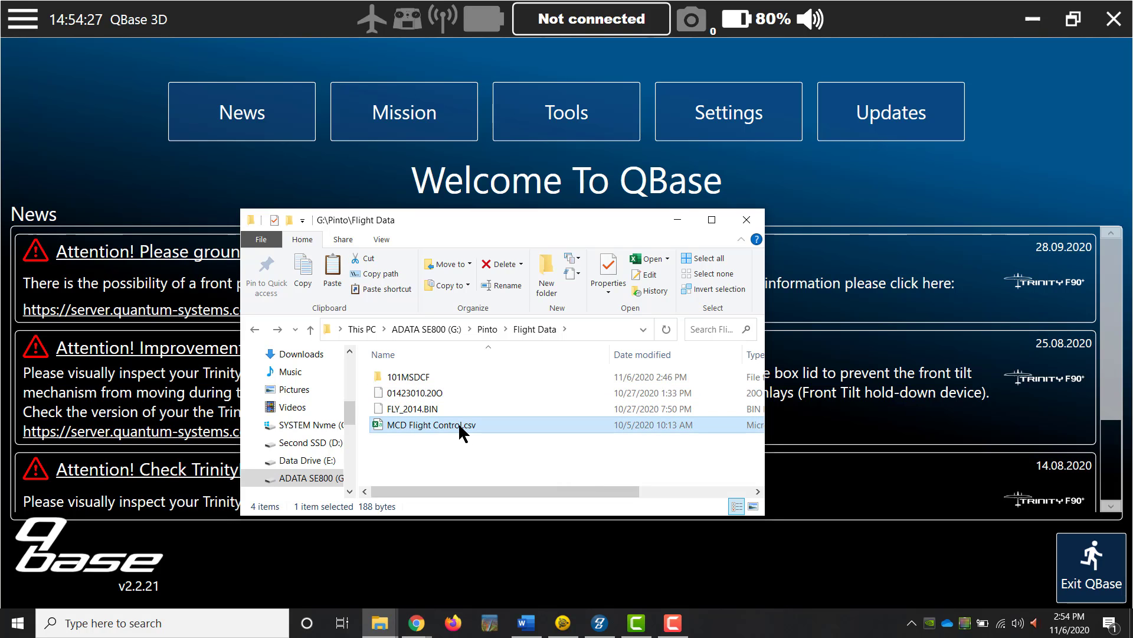
pyautogui.doubleClick(458, 422)
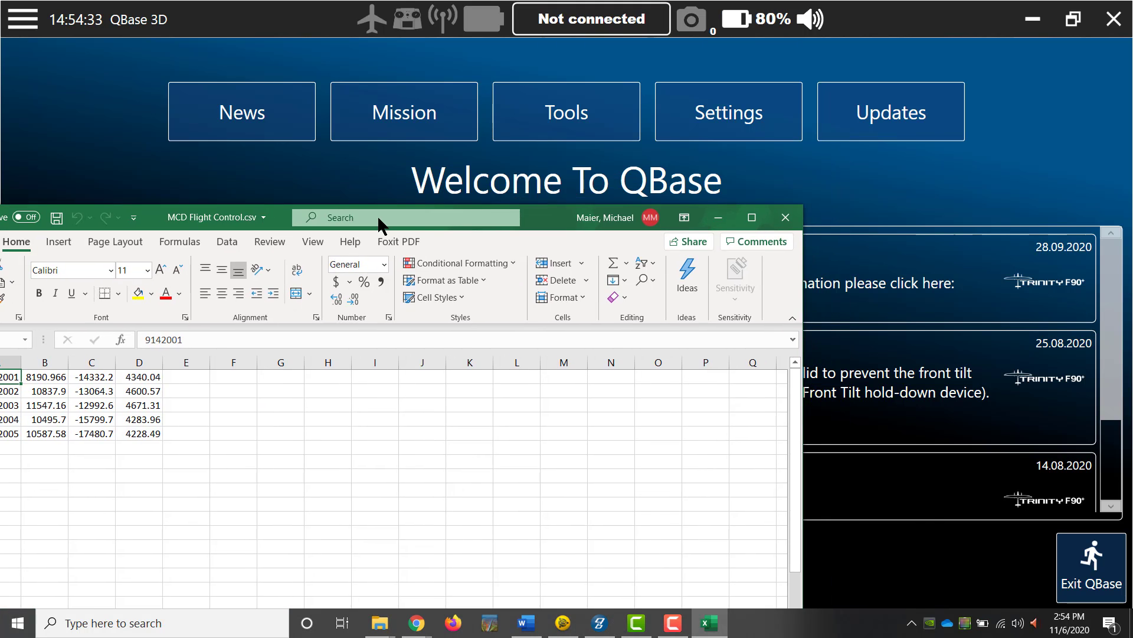
pyautogui.moveTo(377, 215); pyautogui.dragTo(508, 141)
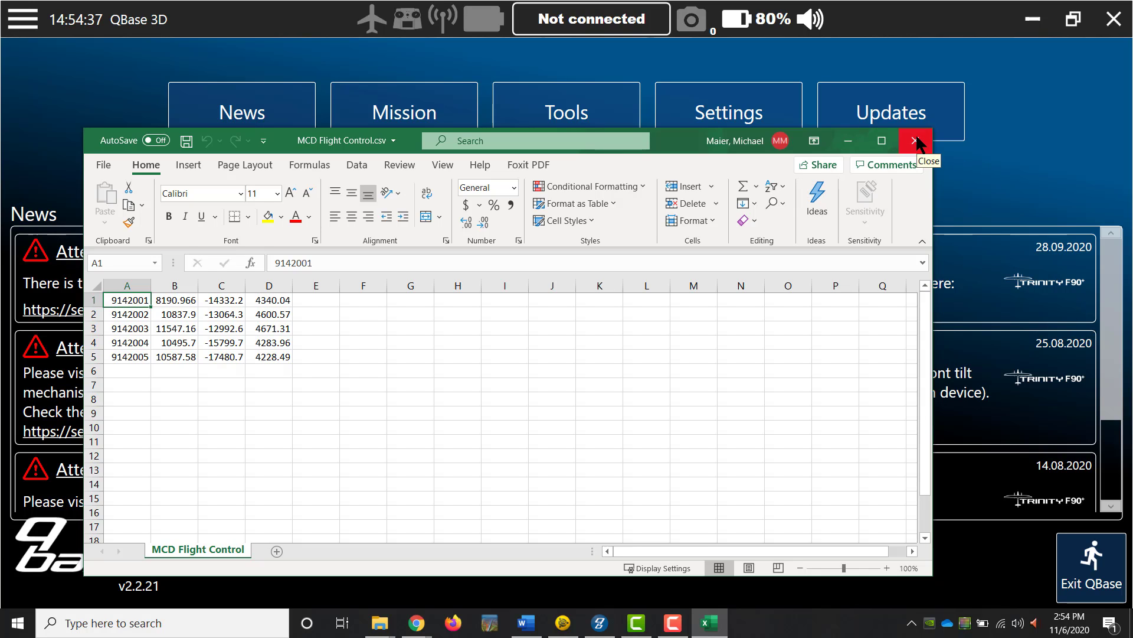
pyautogui.click(846, 141)
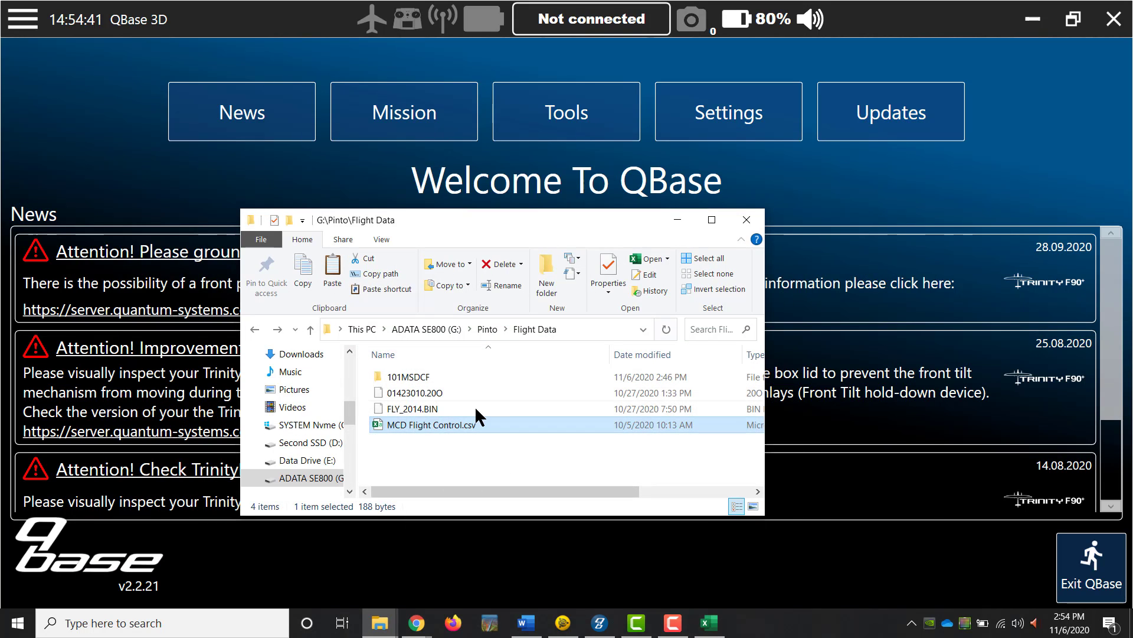
# Put the file window away and open the Post-Processing tool for geotagging images in QBase 3D.
pyautogui.click(677, 219)
pyautogui.click(544, 107)
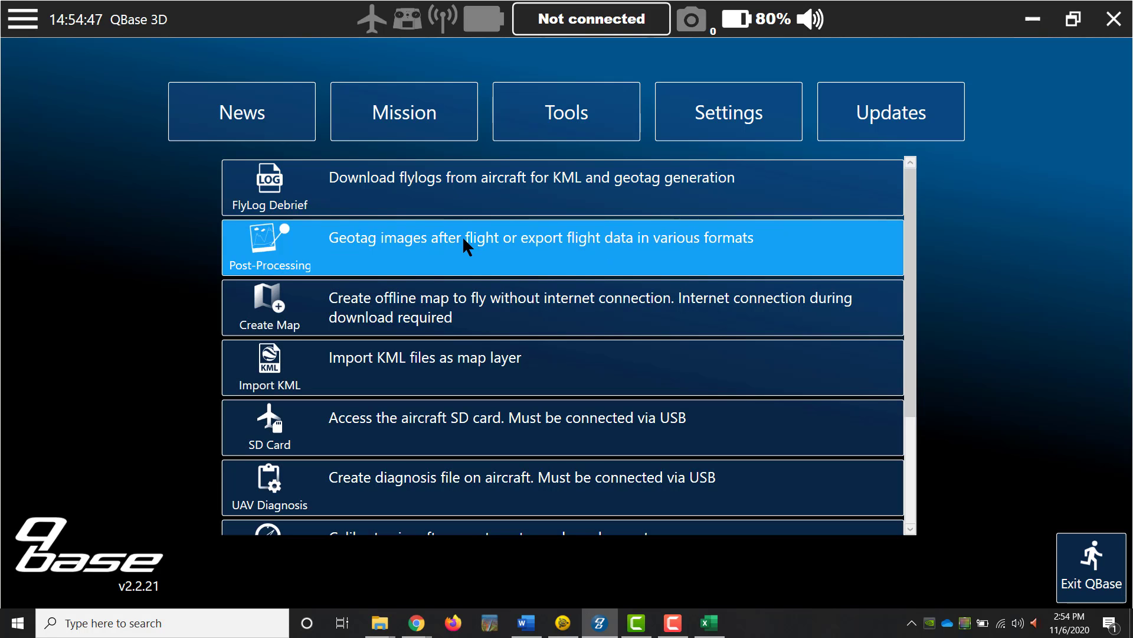
pyautogui.click(463, 240)
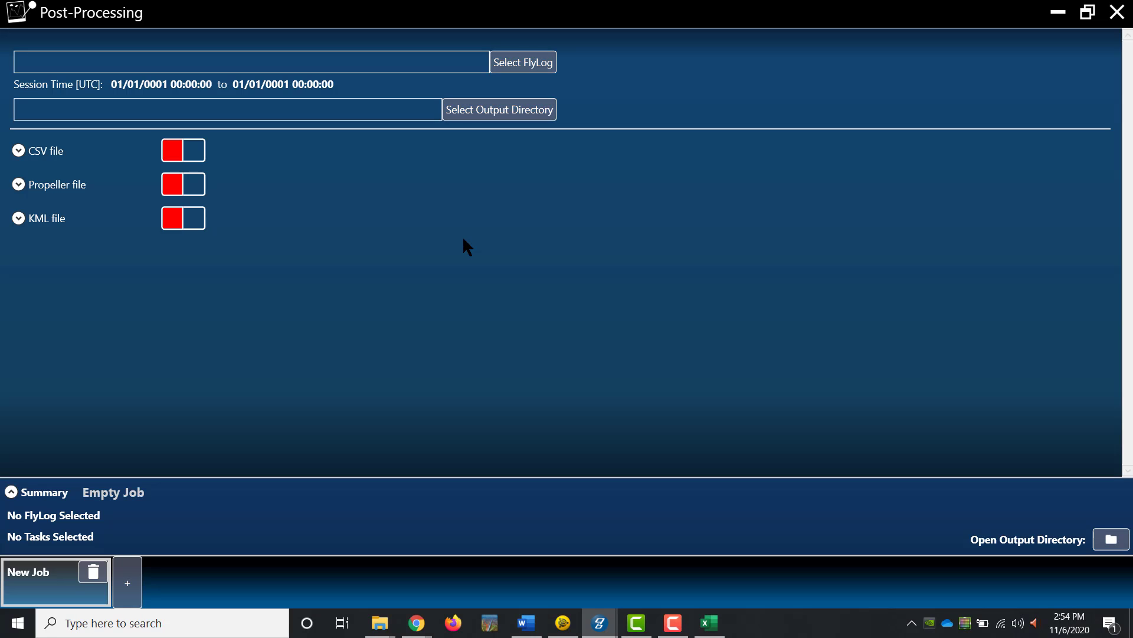
# Load the flight log FLY_2014.BIN from the Pinto\Flight Data folder on the G: drive into the job.
pyautogui.click(530, 66)
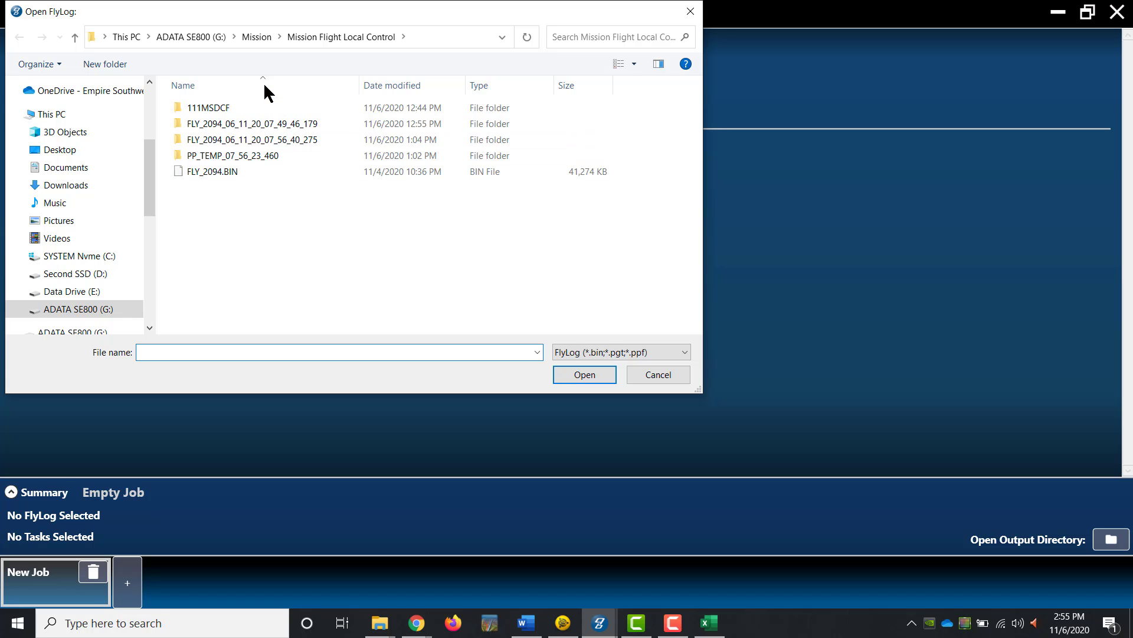
pyautogui.click(182, 36)
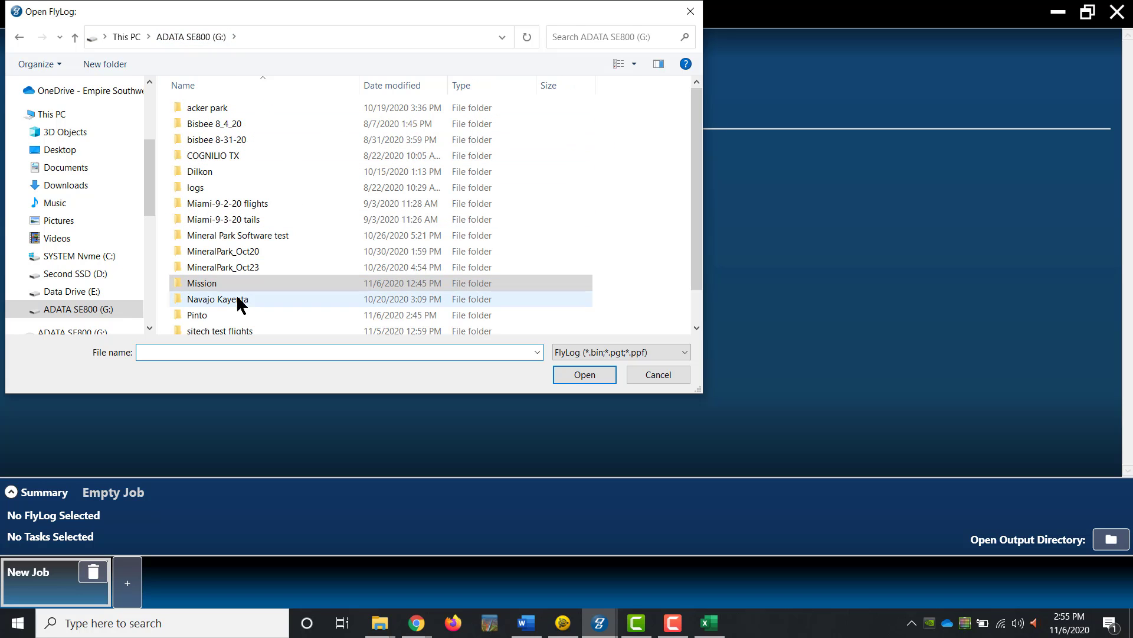
pyautogui.click(211, 315)
pyautogui.doubleClick(211, 314)
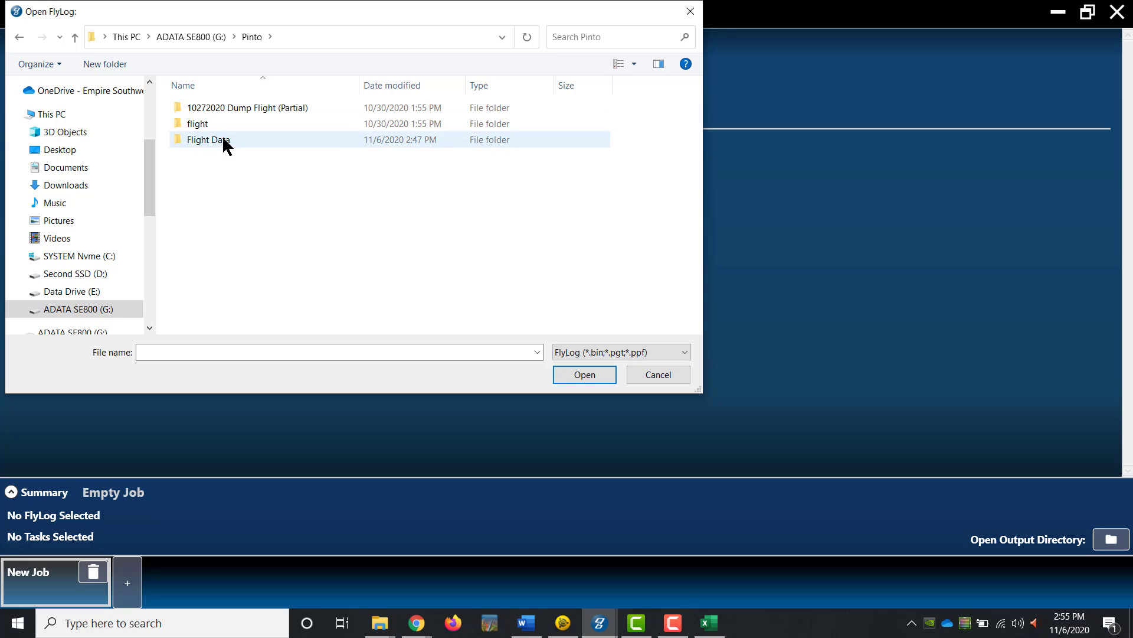
pyautogui.click(225, 142)
pyautogui.doubleClick(225, 142)
pyautogui.click(217, 121)
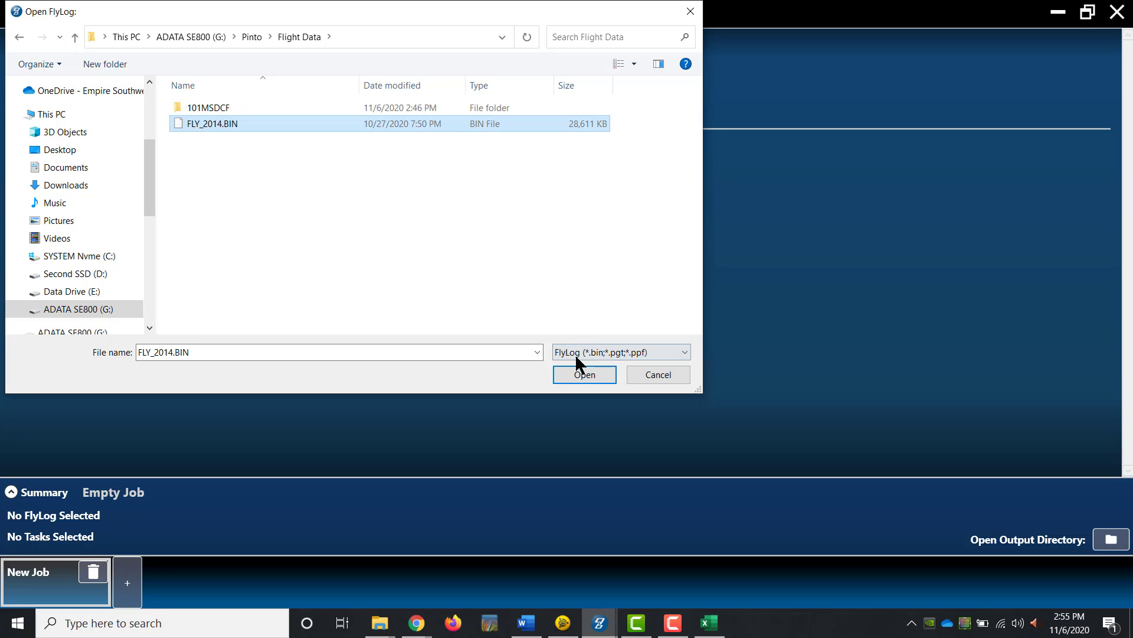
pyautogui.click(576, 376)
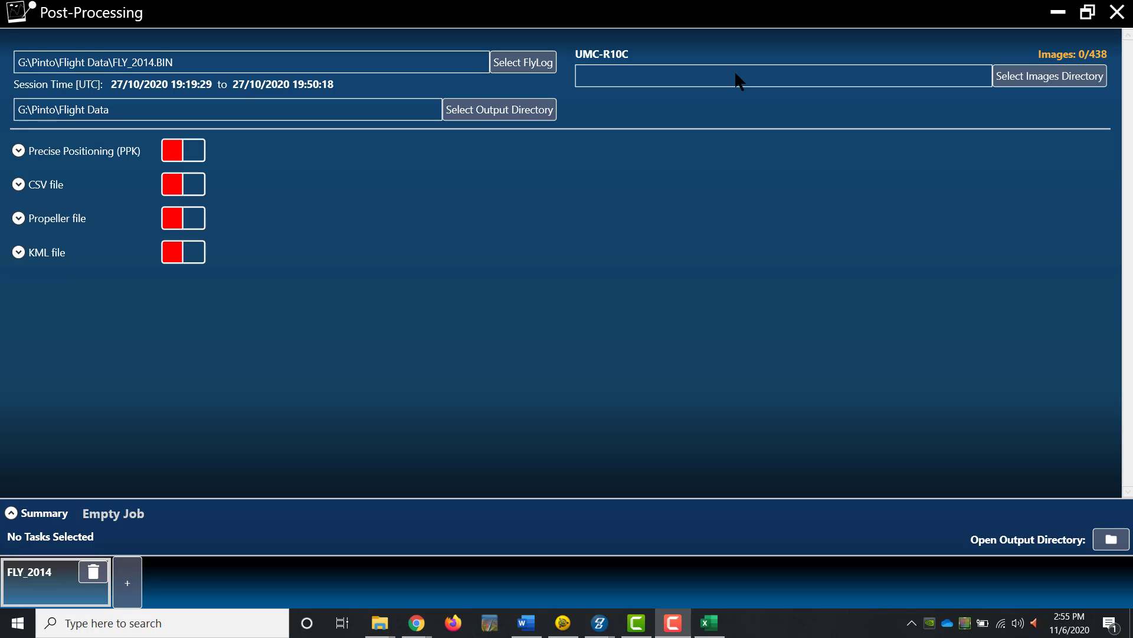
# Set the UMC-R10C images directory to the 101MSDCF folder inside Pinto\Flight Data.
pyautogui.click(1042, 80)
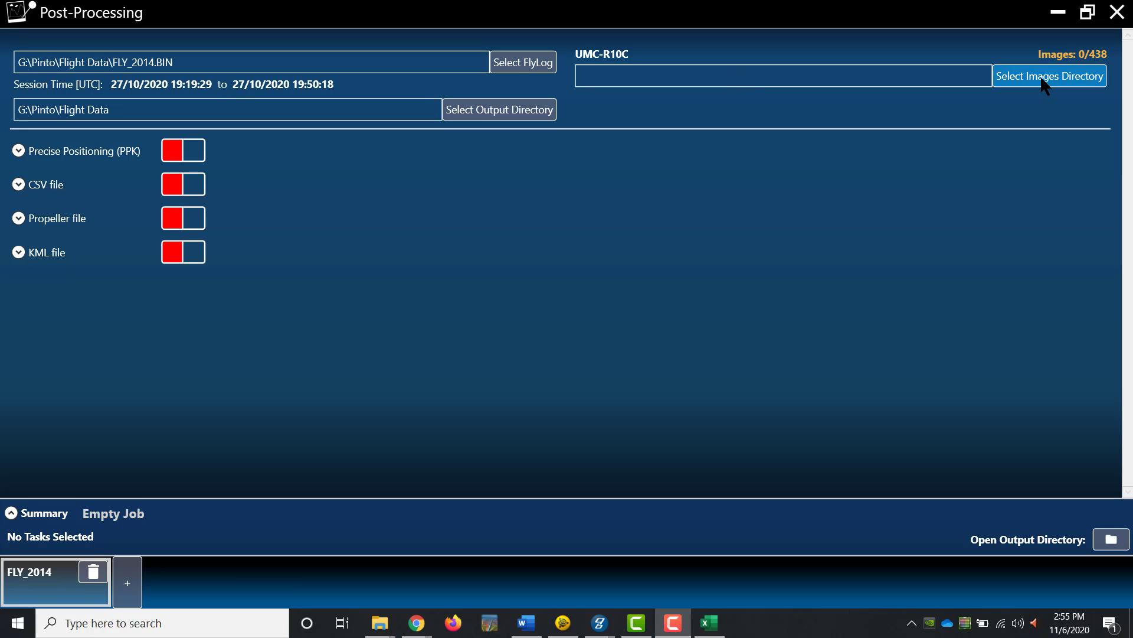
pyautogui.moveTo(682, 302); pyautogui.dragTo(682, 376)
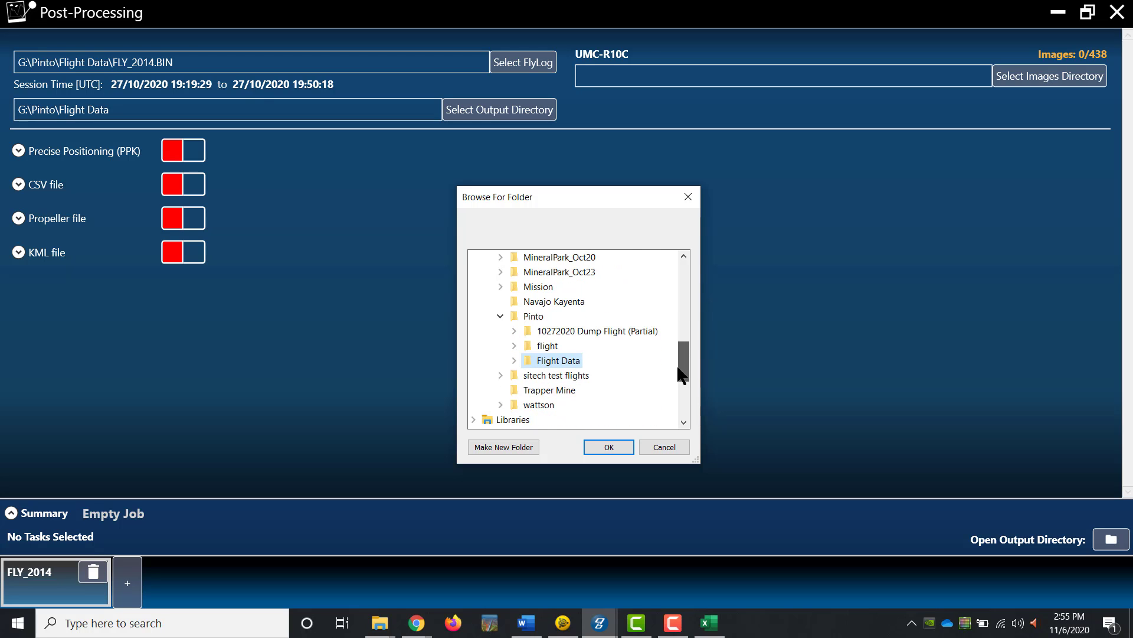
pyautogui.click(513, 361)
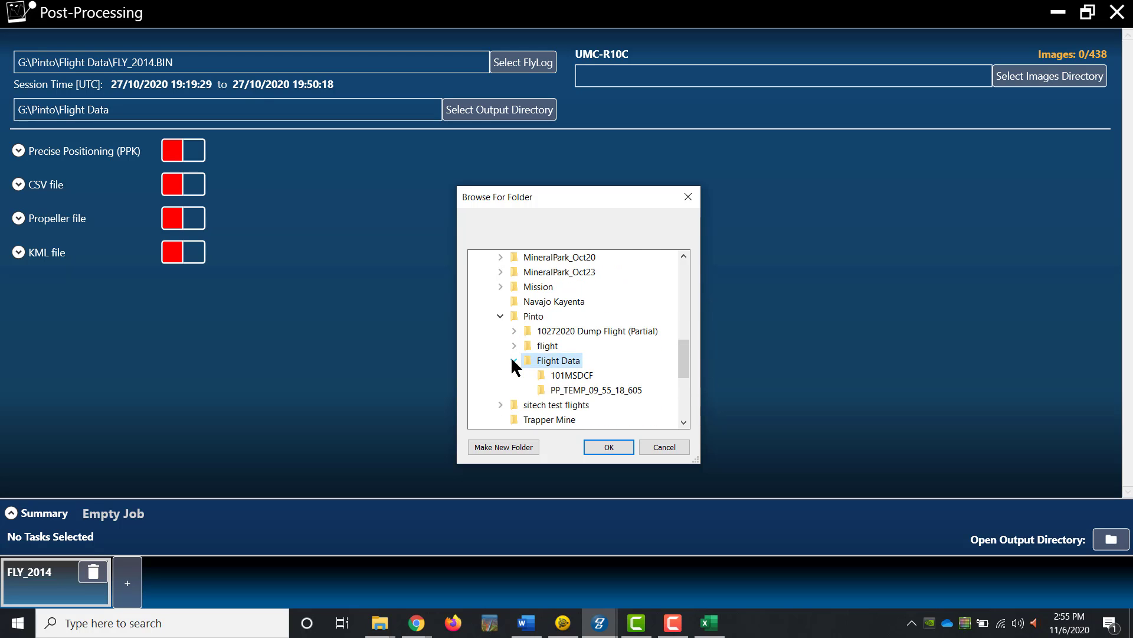
pyautogui.click(542, 376)
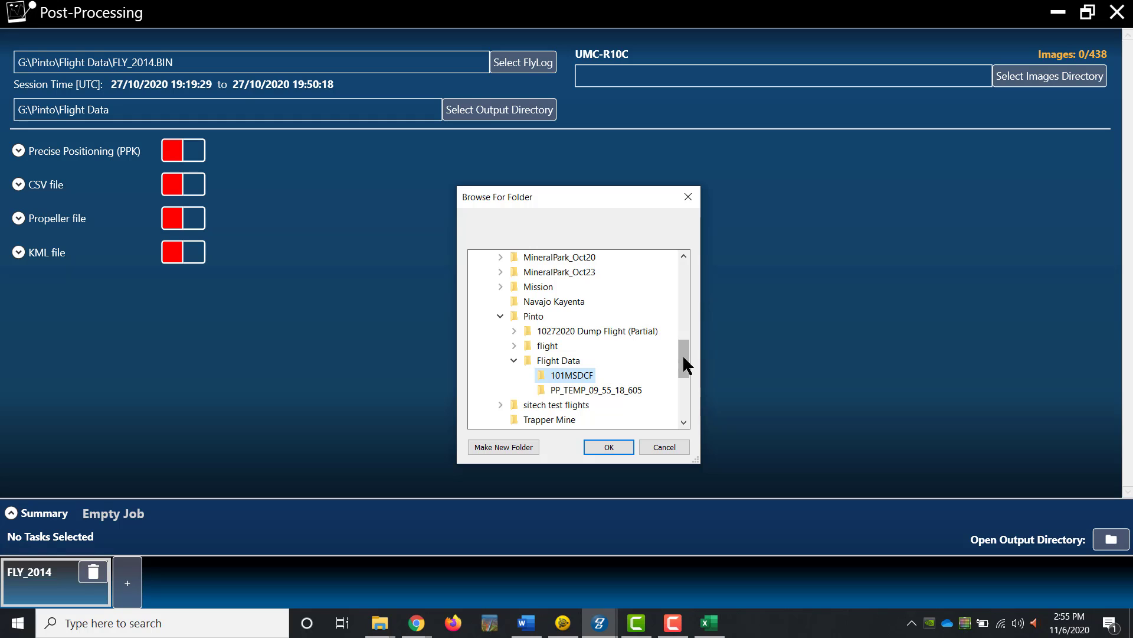
pyautogui.click(611, 446)
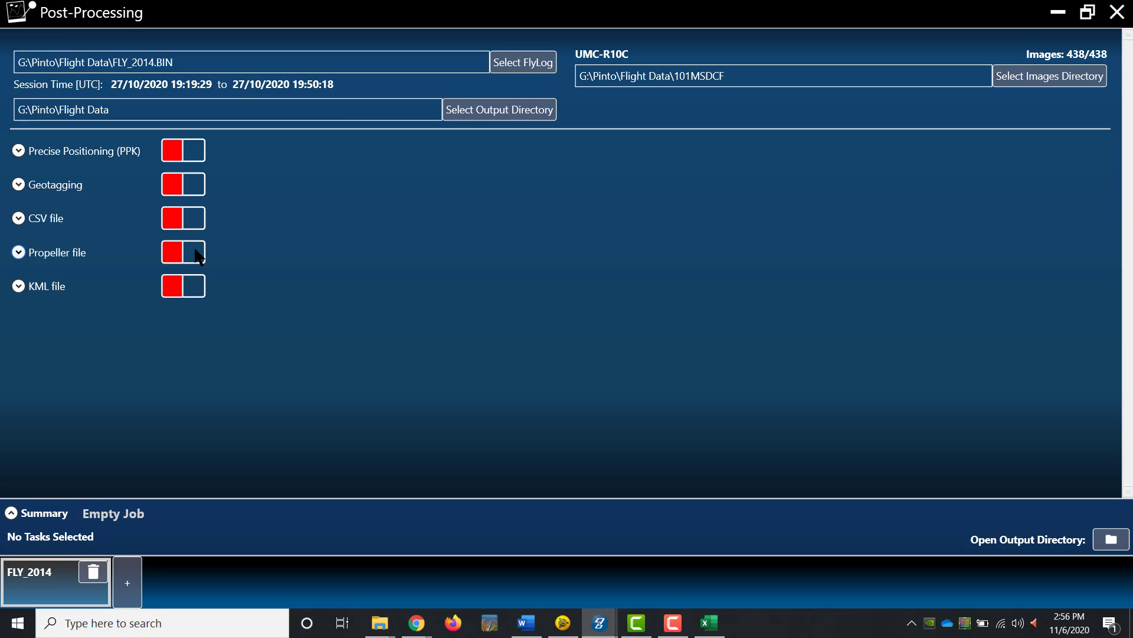
# Enable Precise Positioning (PPK) and add 01423010.20O from the Flight Data folder as its local reference file.
pyautogui.click(197, 156)
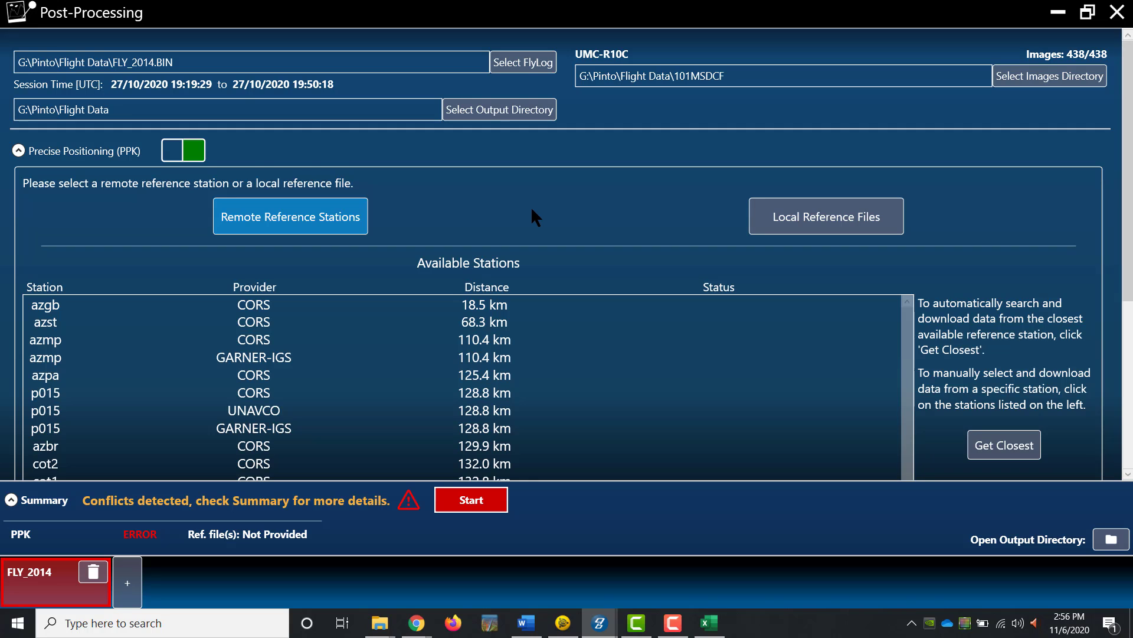
pyautogui.scroll(-1, 530, 206)
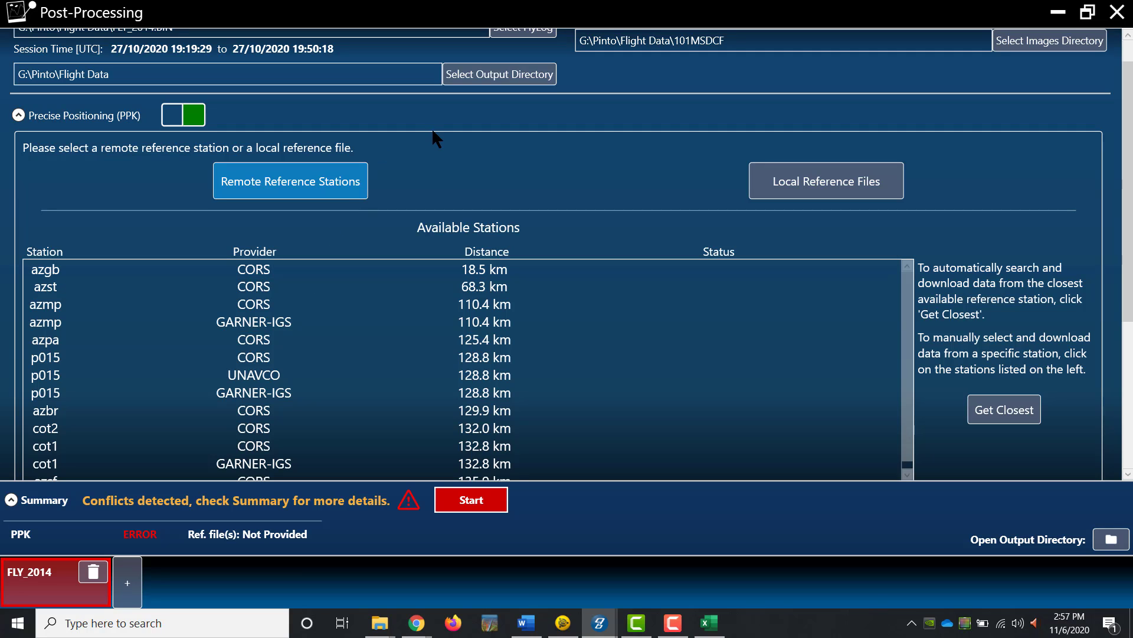
pyautogui.click(817, 176)
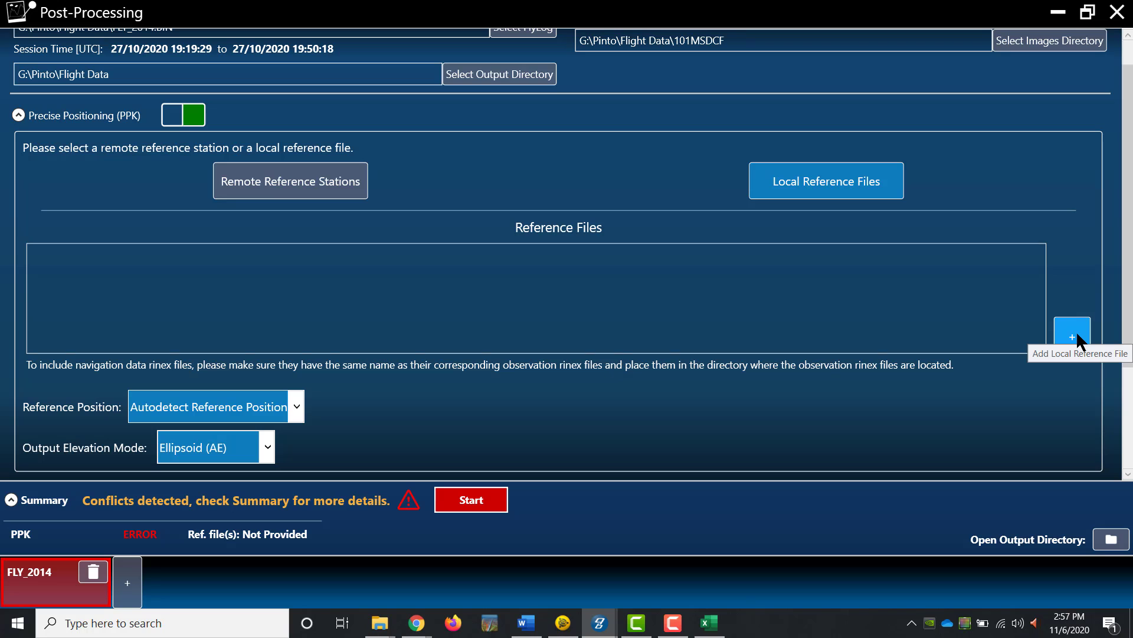
pyautogui.click(1076, 337)
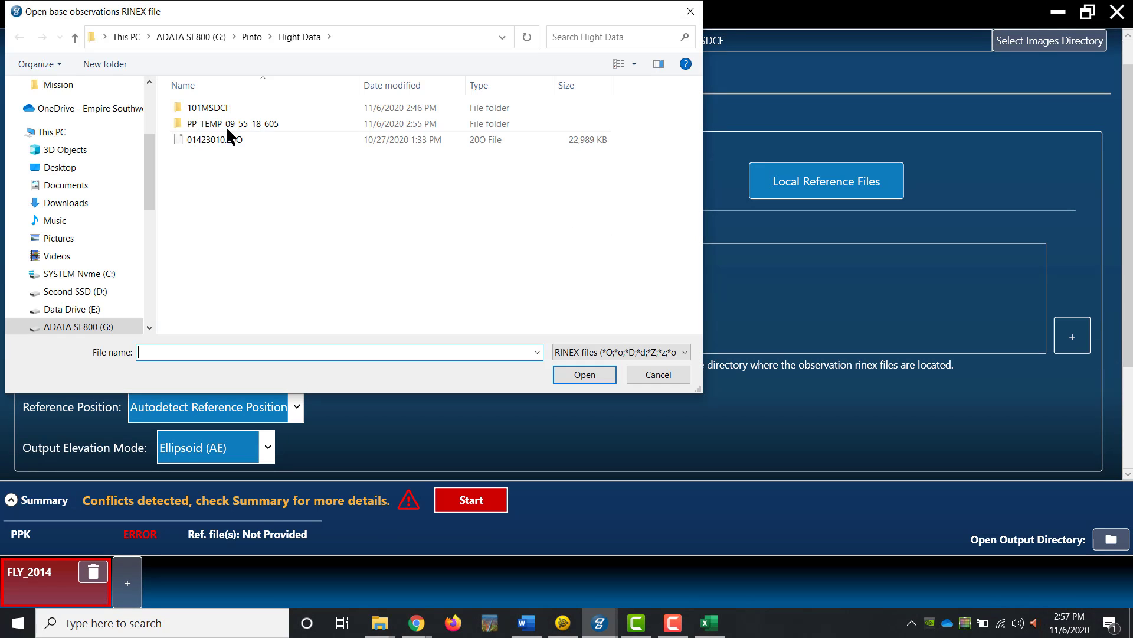
pyautogui.click(207, 138)
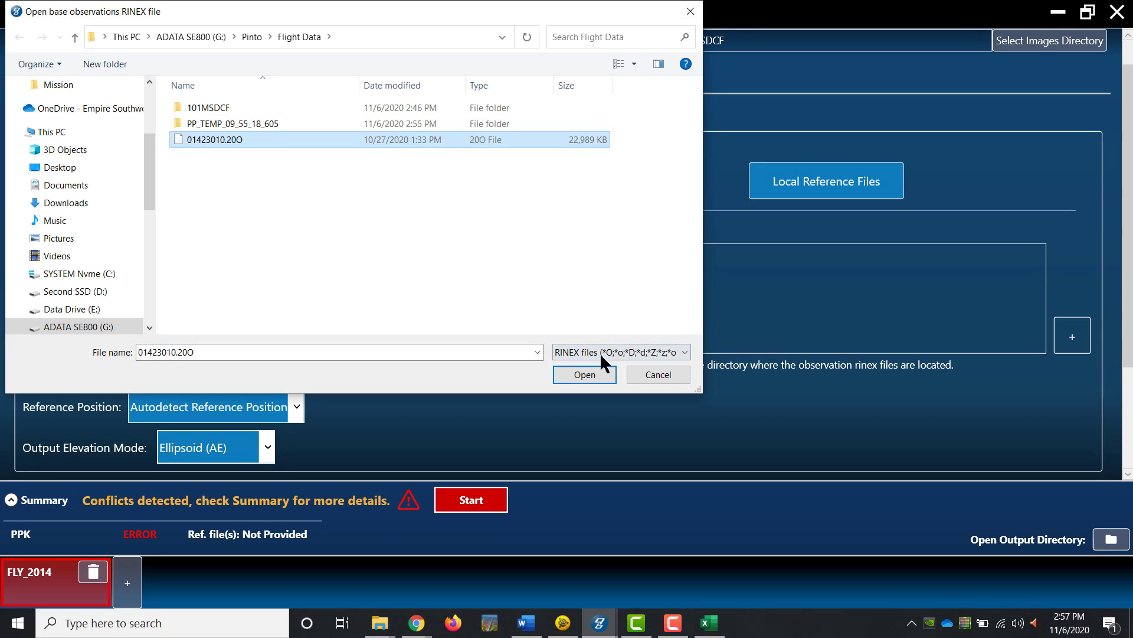
pyautogui.click(590, 374)
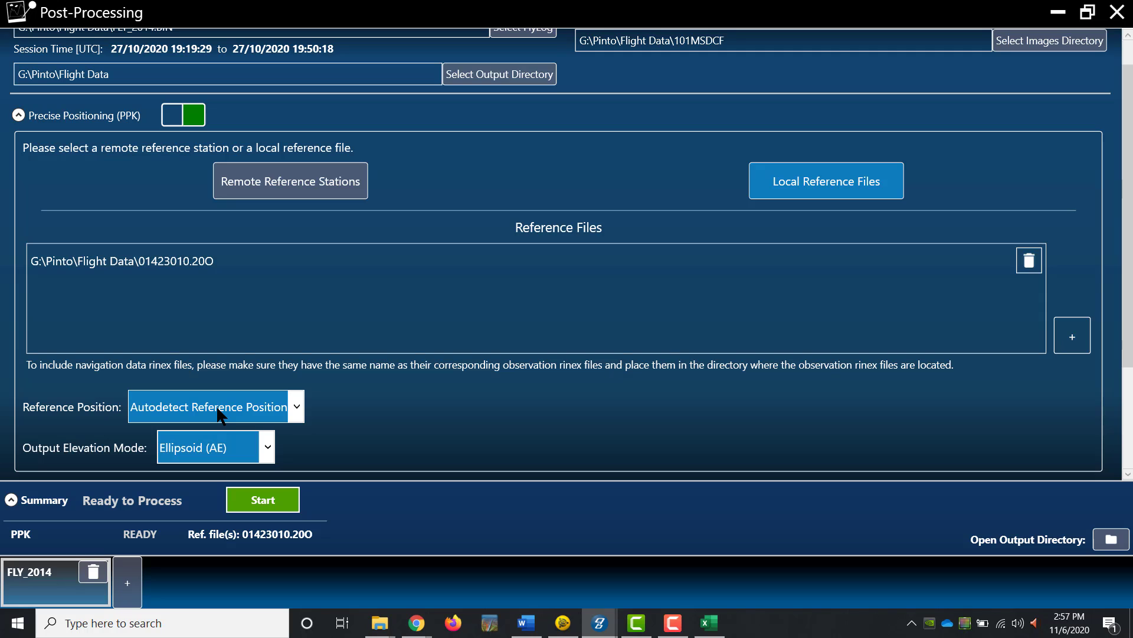
# Set the PPK reference position to Stored Reference Positions and bring its WGS84 coordinate fields into view.
pyautogui.click(297, 407)
pyautogui.click(244, 456)
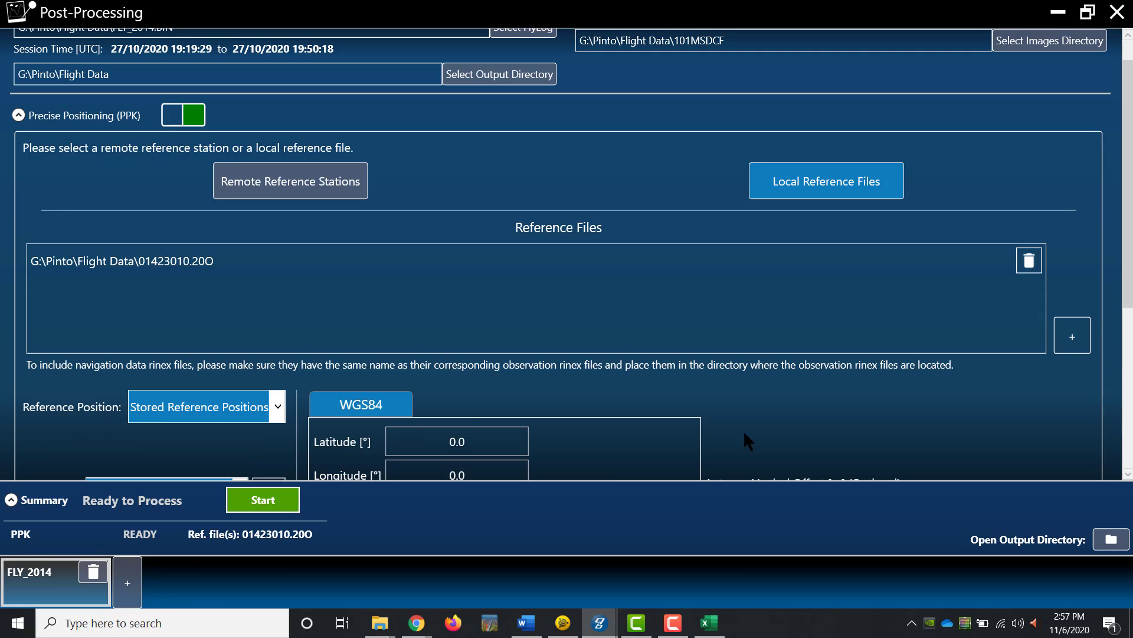
pyautogui.scroll(-3, 865, 431)
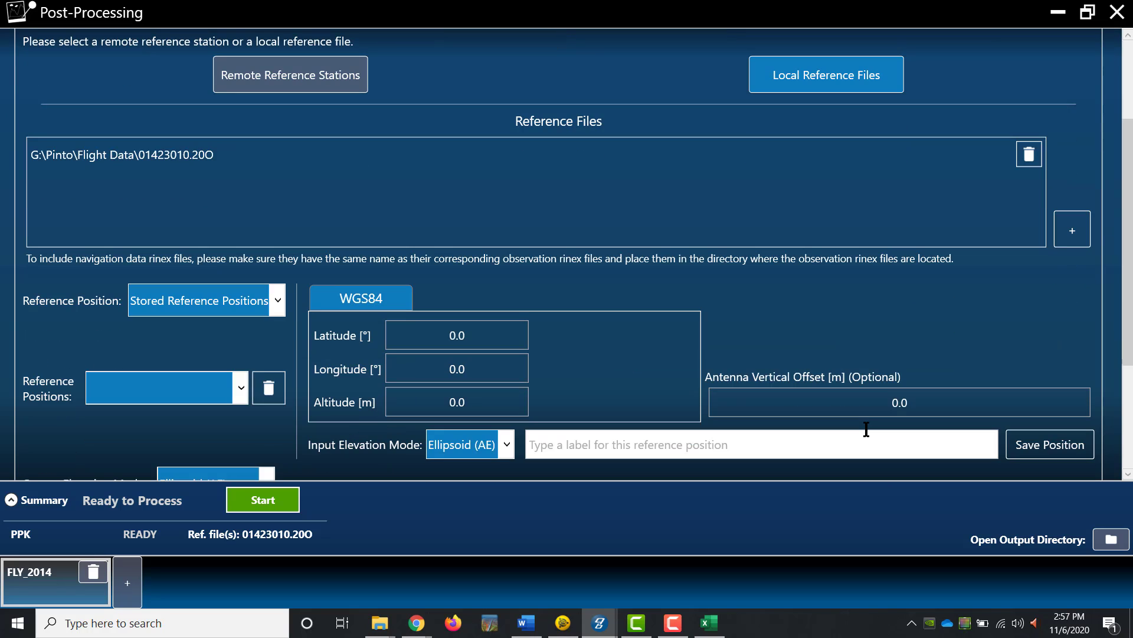
pyautogui.scroll(-2, 905, 299)
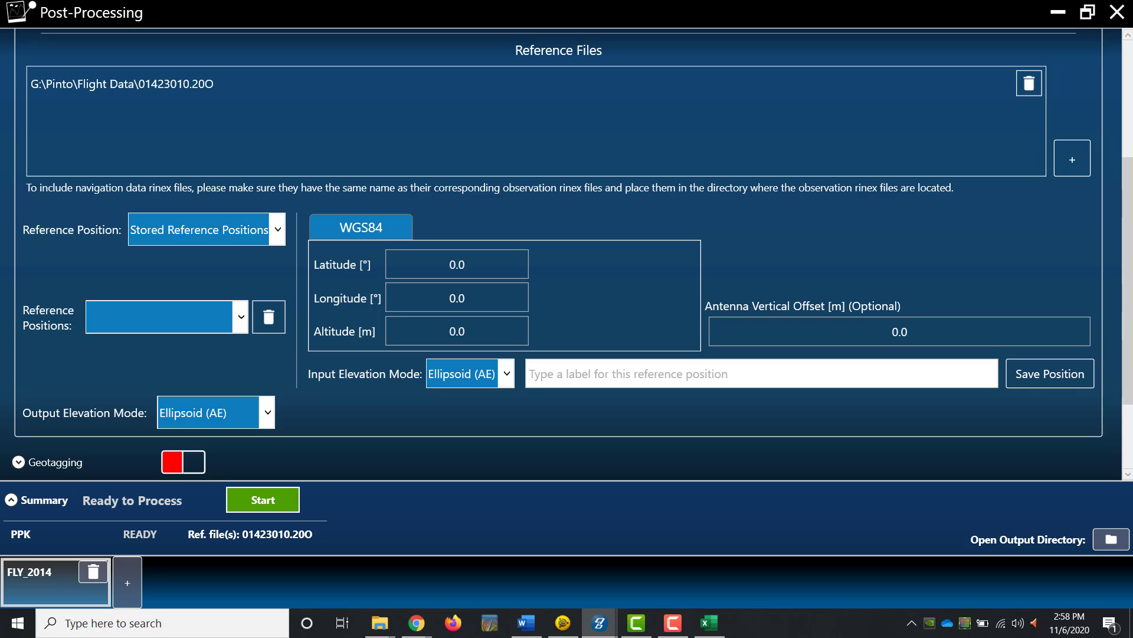
# Switch to Trimble Business Center, maximize it and examine the global coordinates of the point Nail.
pyautogui.moveTo(620, 1); pyautogui.dragTo(579, 66)
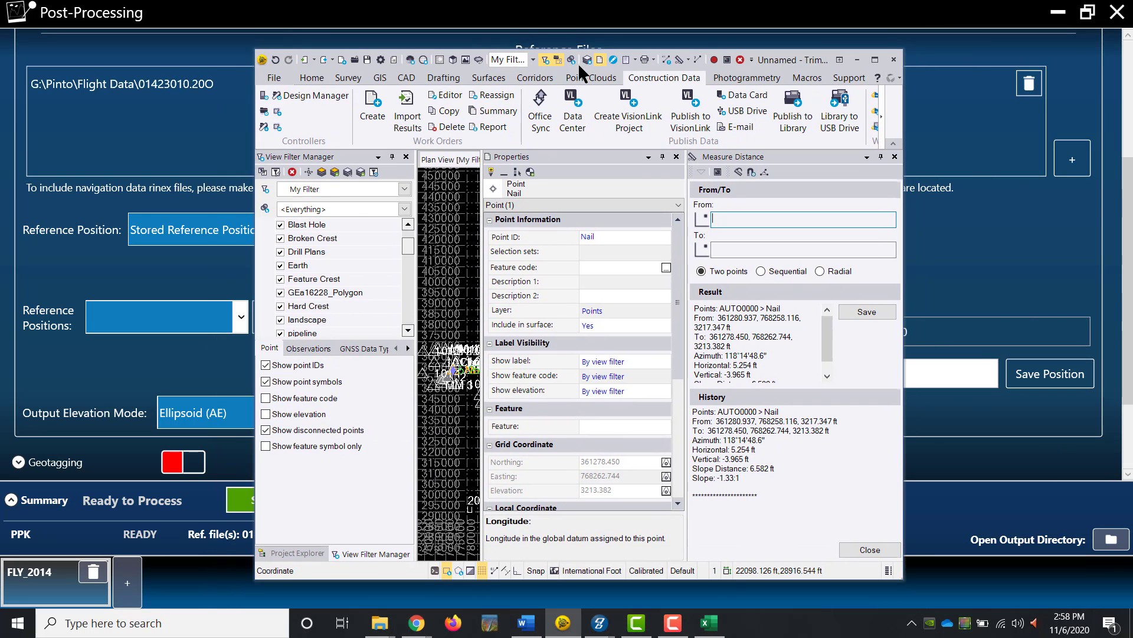
pyautogui.click(874, 59)
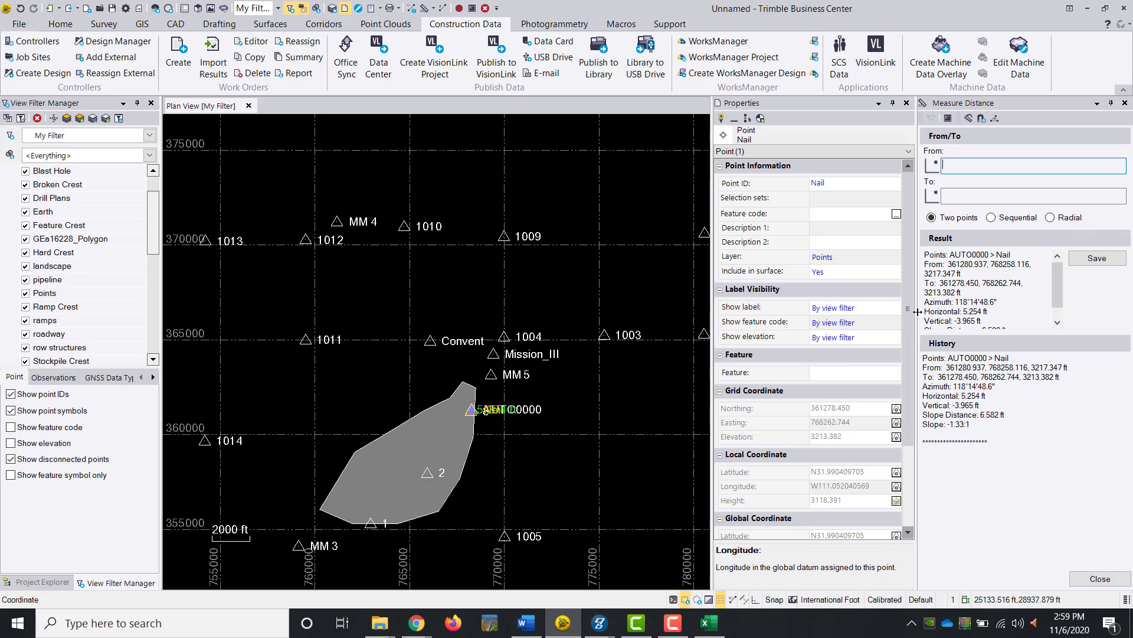
pyautogui.scroll(-3, 903, 307)
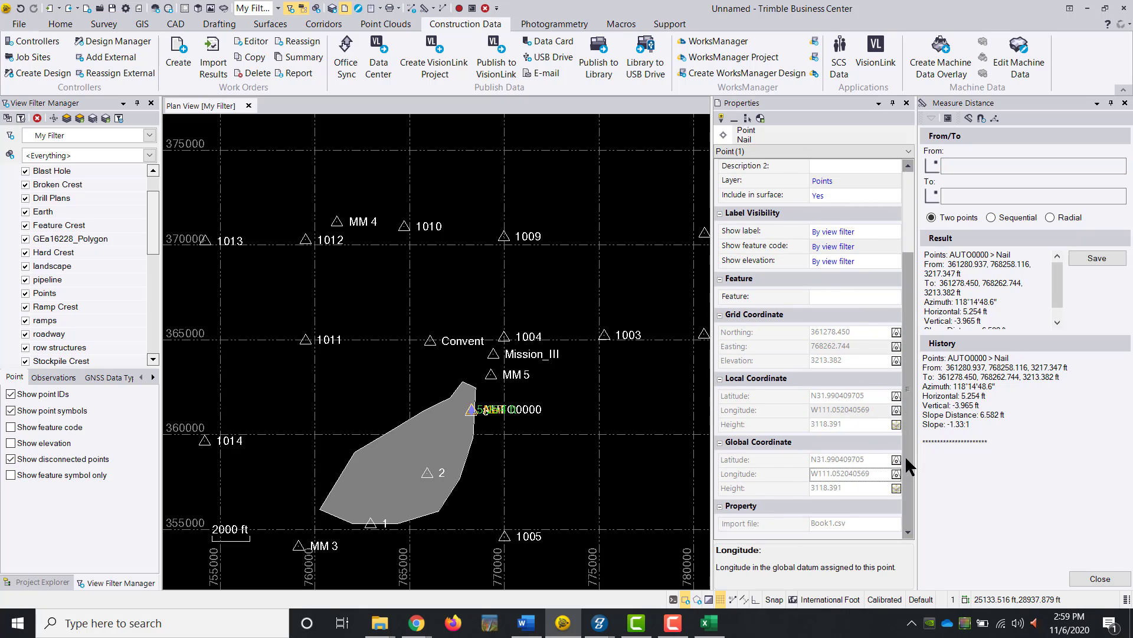
# Copy the point Nail's global latitude and paste it into the WGS84 Latitude field of QBase 3D's Post-Processing window as N31.990409705.
pyautogui.click(864, 460)
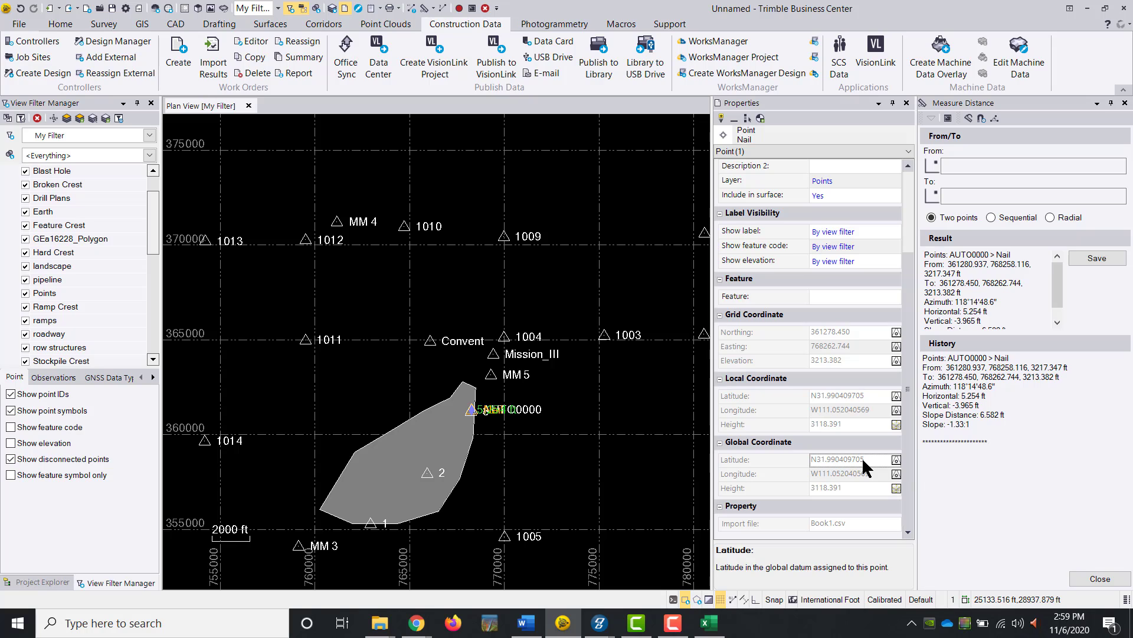
pyautogui.rightClick(864, 461)
pyautogui.click(895, 469)
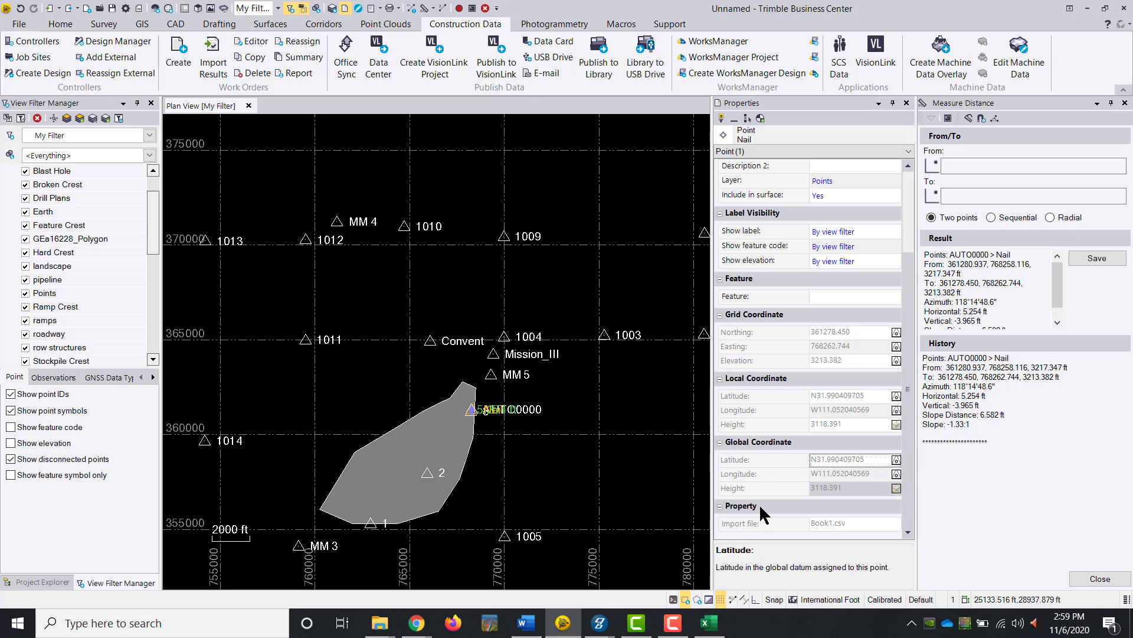
pyautogui.moveTo(600, 623)
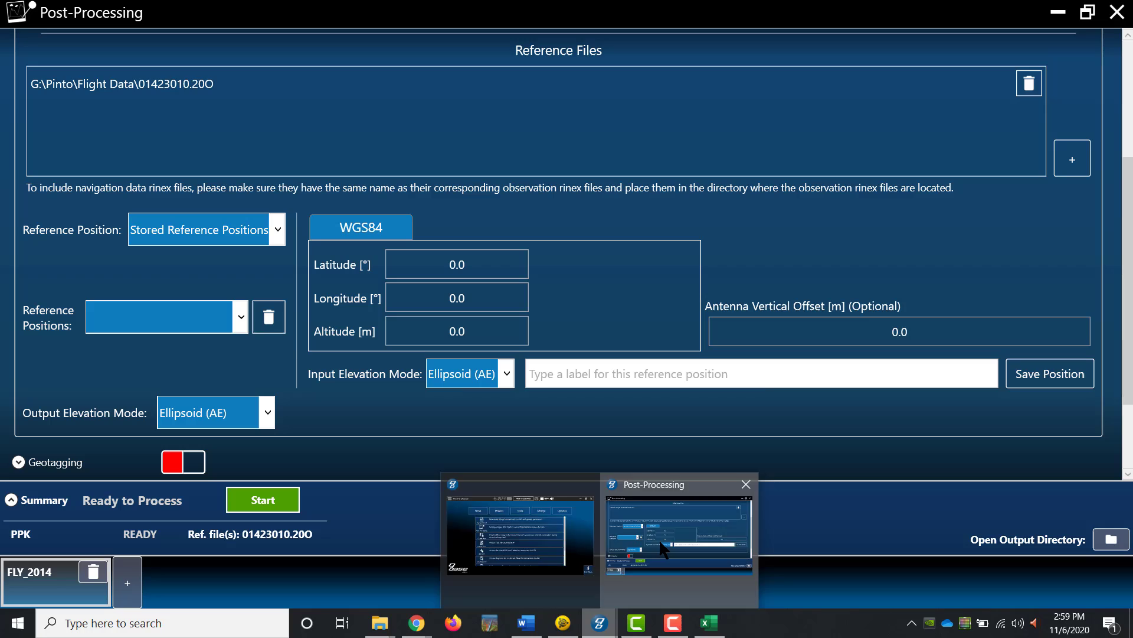
pyautogui.click(664, 549)
pyautogui.click(484, 264)
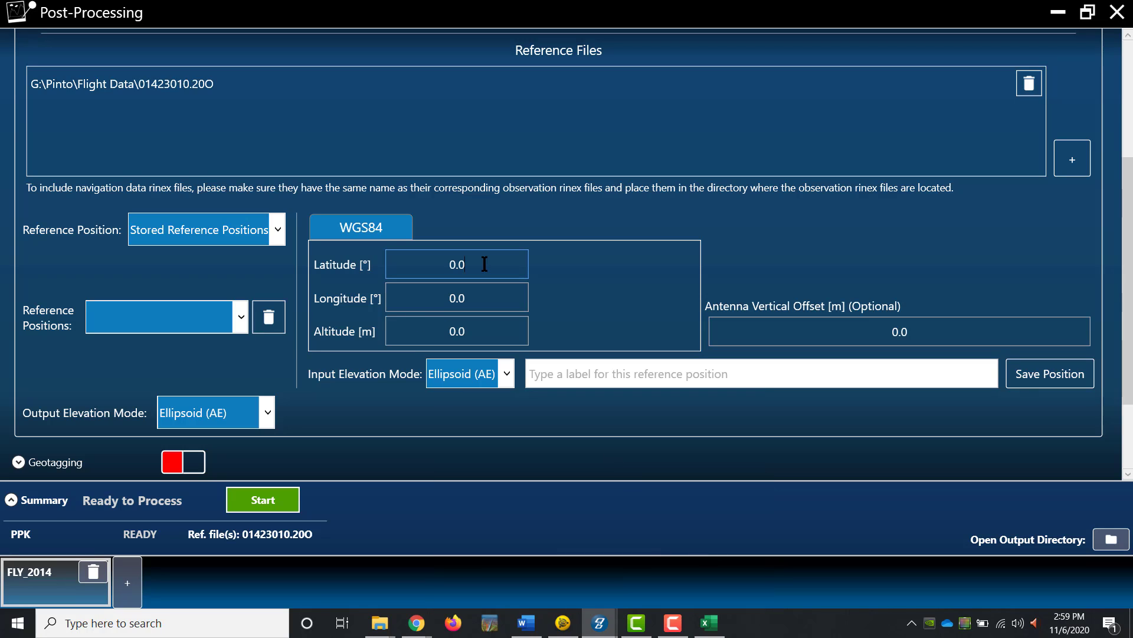
pyautogui.moveTo(484, 263); pyautogui.dragTo(438, 261)
pyautogui.hotkey('ctrl', 'v')
# Switch to Trimble Business Center and check the latitude/longitude format in the project's coordinate unit settings without changing anything.
pyautogui.click(562, 626)
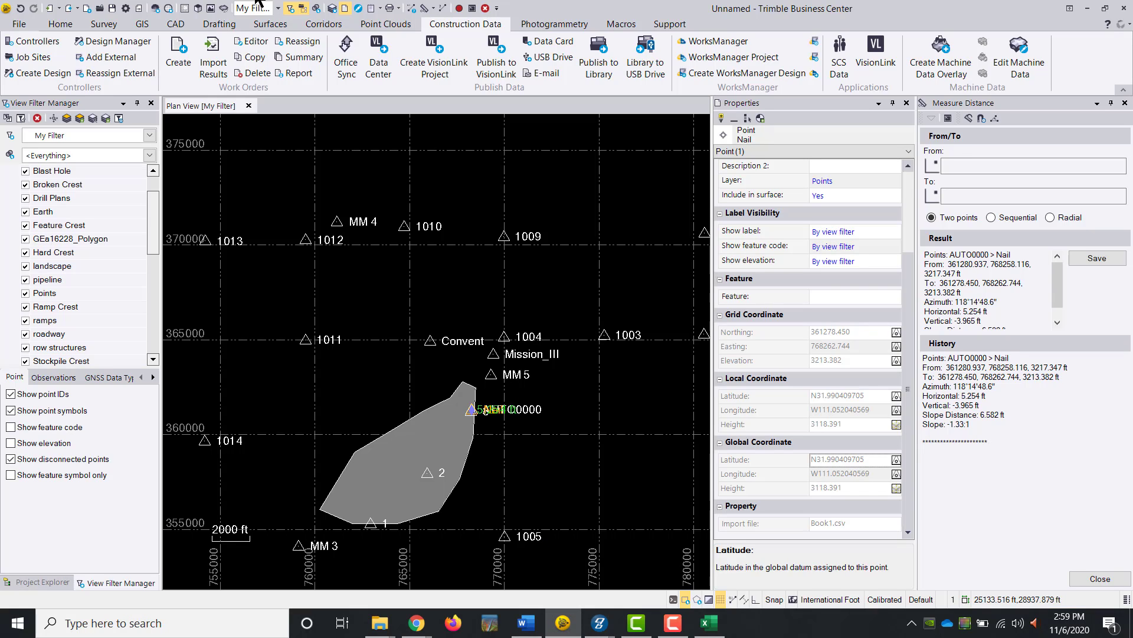
pyautogui.click(126, 9)
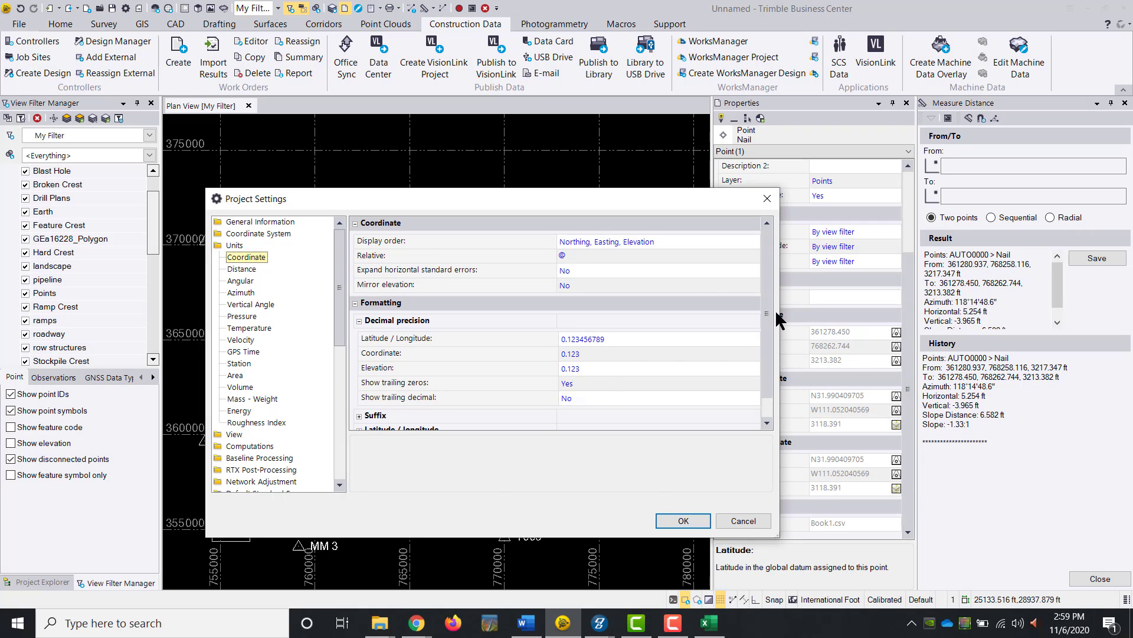
pyautogui.moveTo(771, 316); pyautogui.dragTo(760, 363)
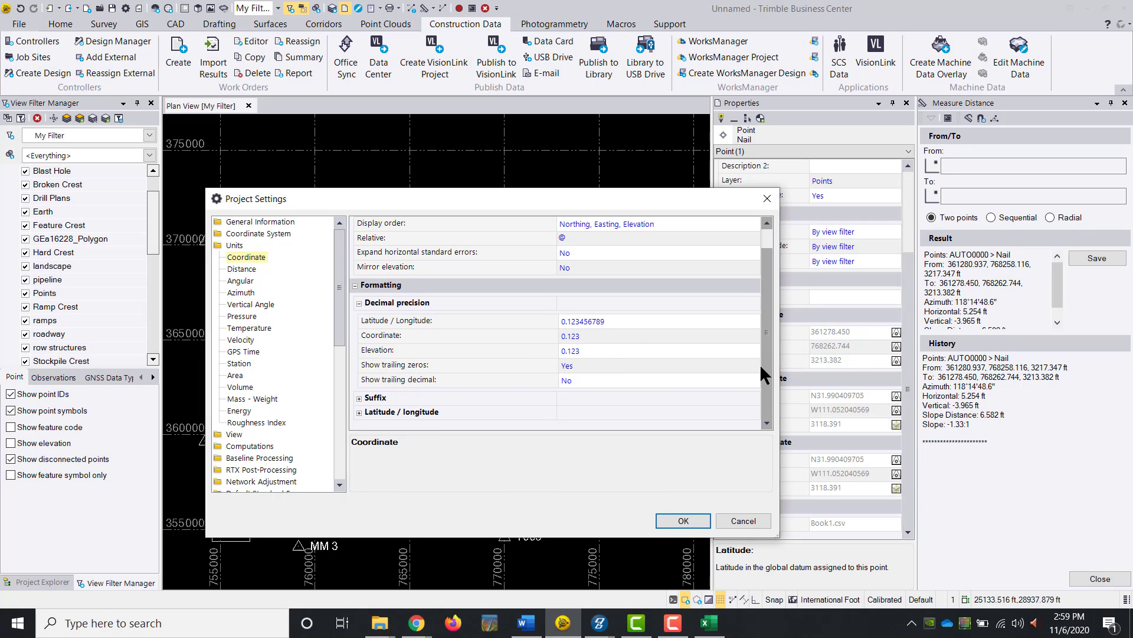
pyautogui.click(359, 412)
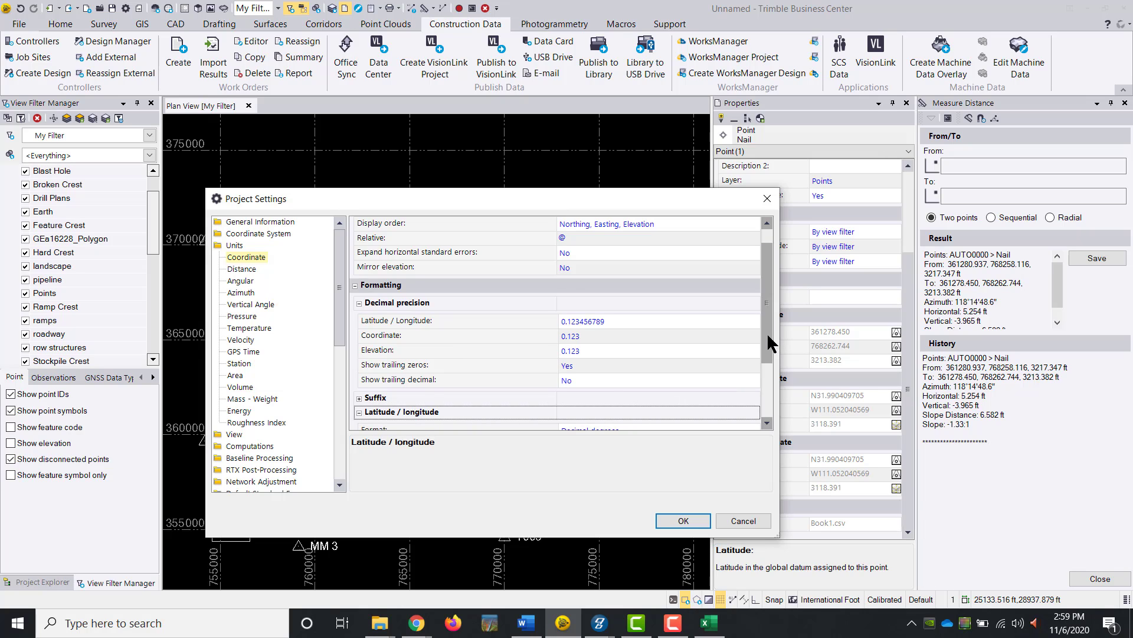
pyautogui.moveTo(767, 331); pyautogui.dragTo(760, 406)
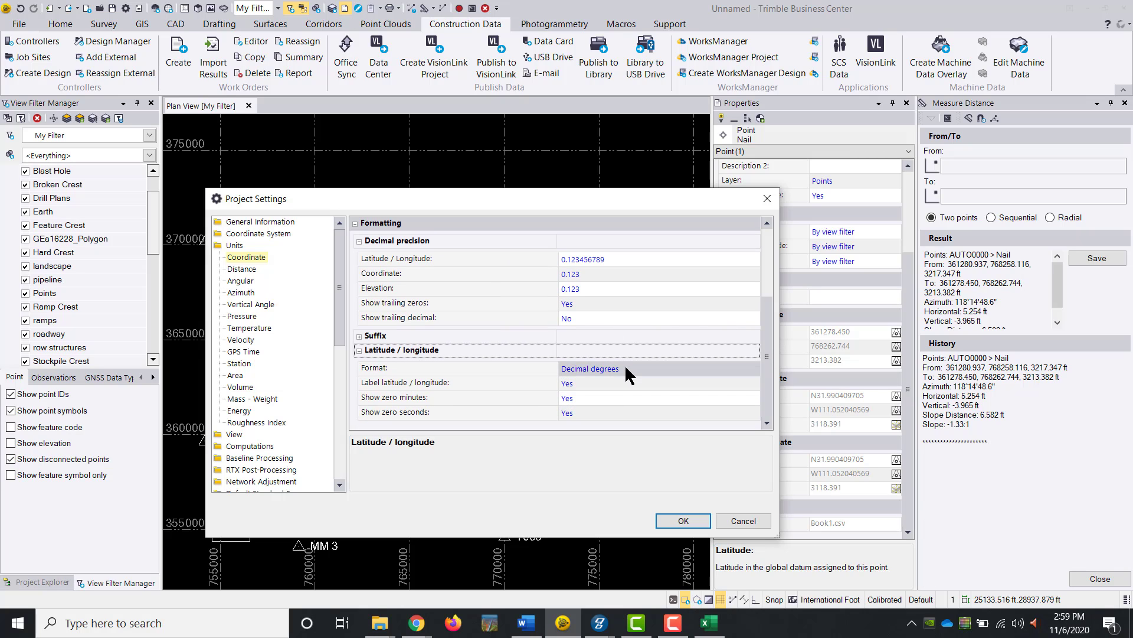
pyautogui.click(745, 522)
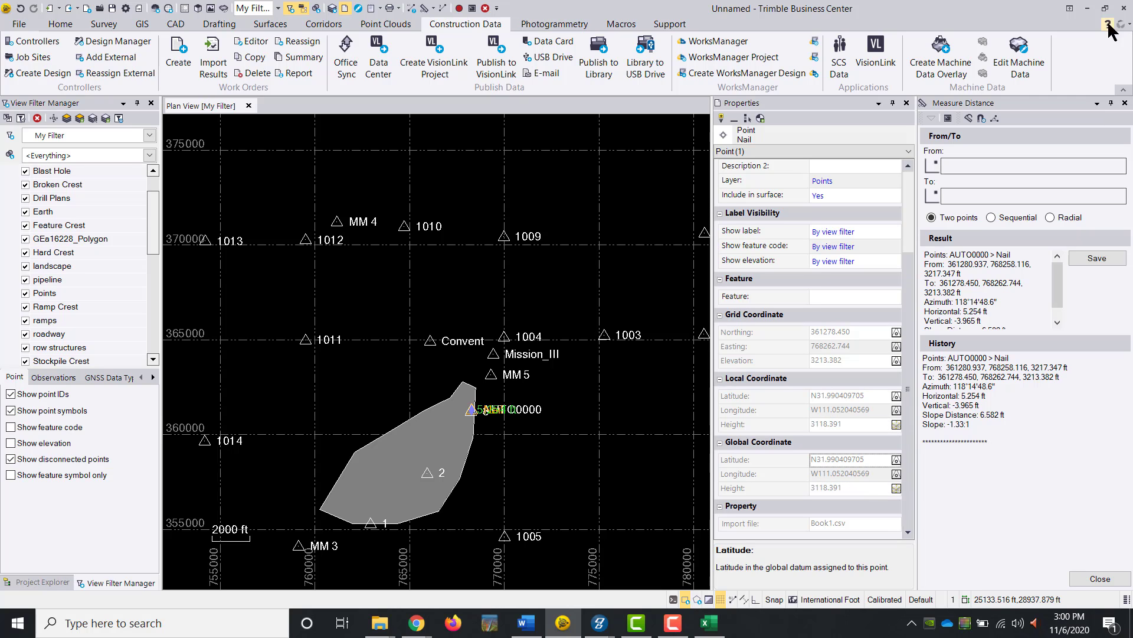
pyautogui.click(1088, 9)
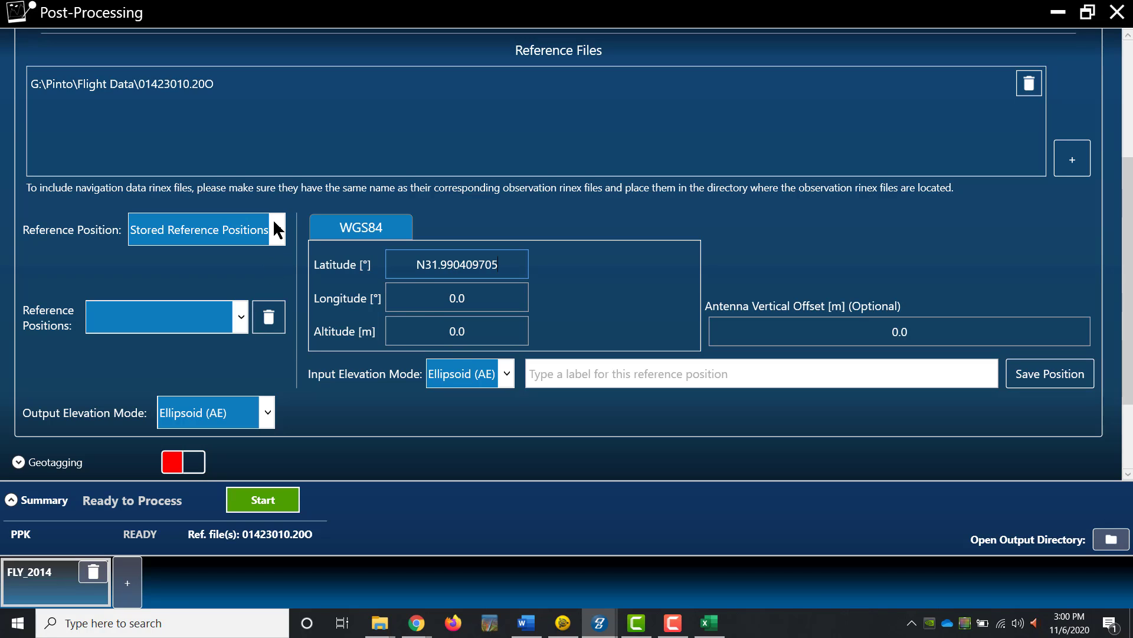
# Rewrite the WGS84 latitude as 33.393944951 and the longitude as -110.971821406, using signs instead of hemisphere letters.
pyautogui.click(614, 382)
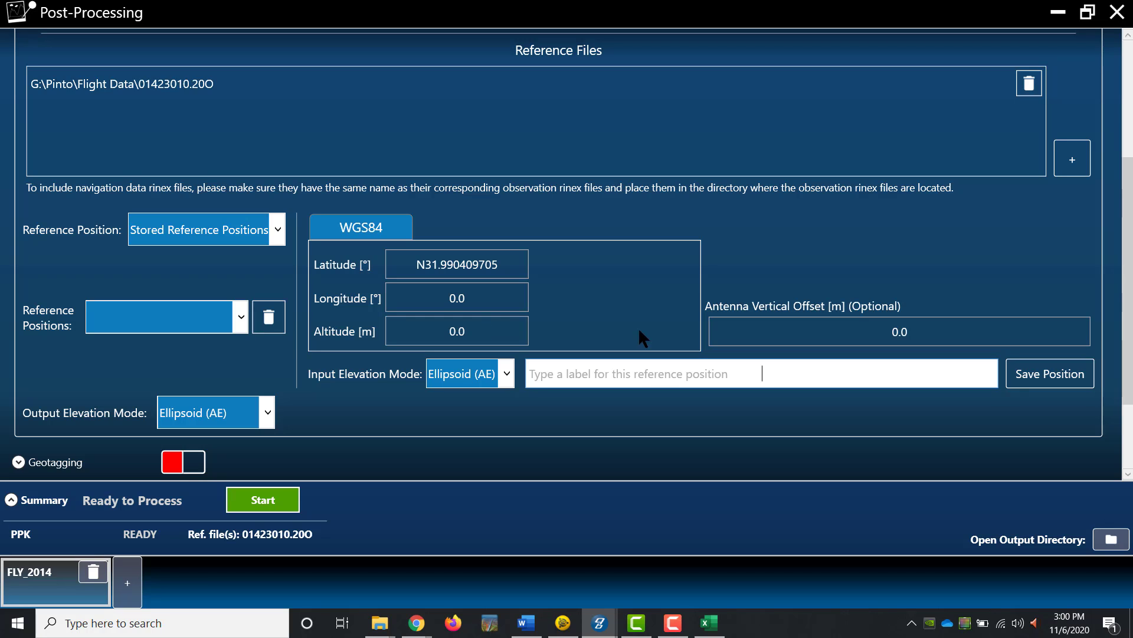
pyautogui.click(932, 331)
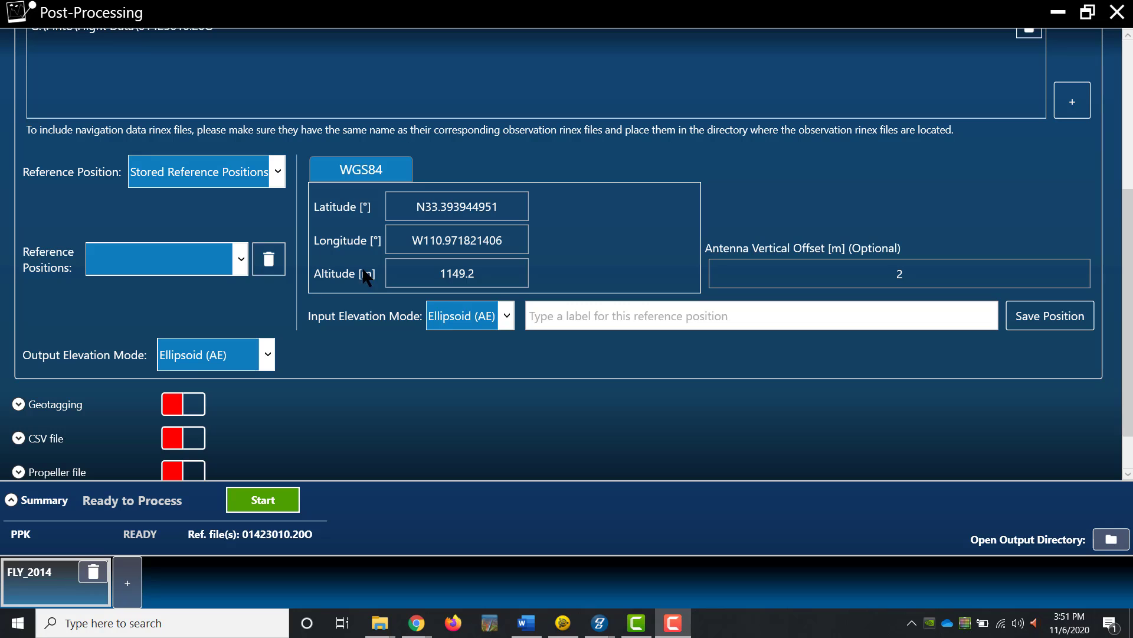
pyautogui.click(425, 207)
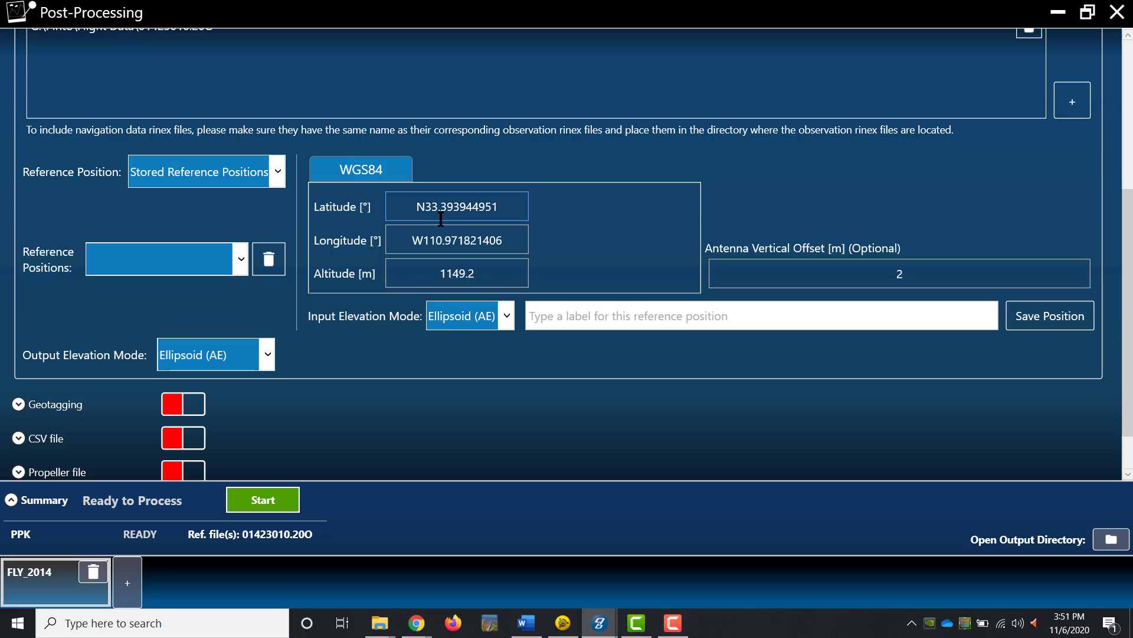
pyautogui.press('BackSpace')
pyautogui.click(432, 241)
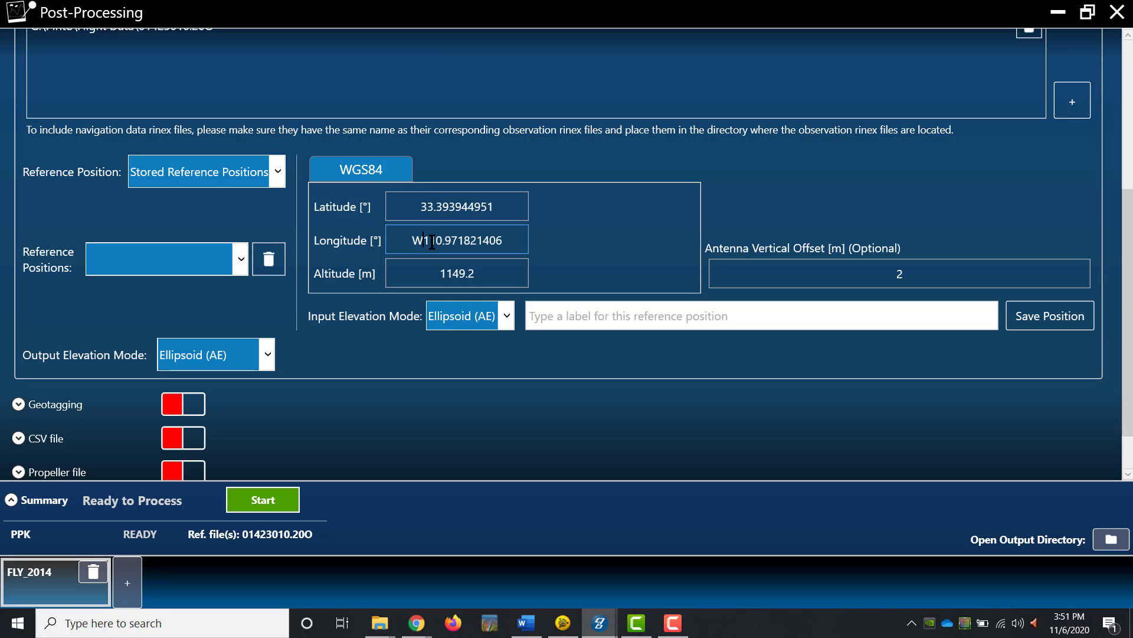
pyautogui.press('BackSpace')
pyautogui.write('-')
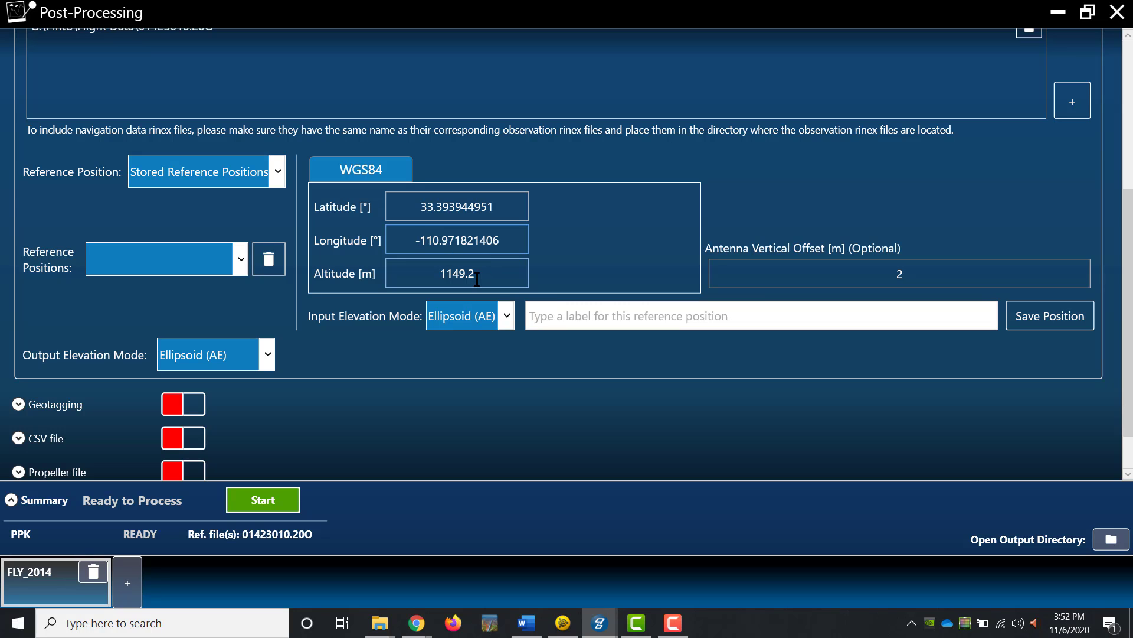
# Set the optional antenna vertical offset to 2.143 m.
pyautogui.click(908, 270)
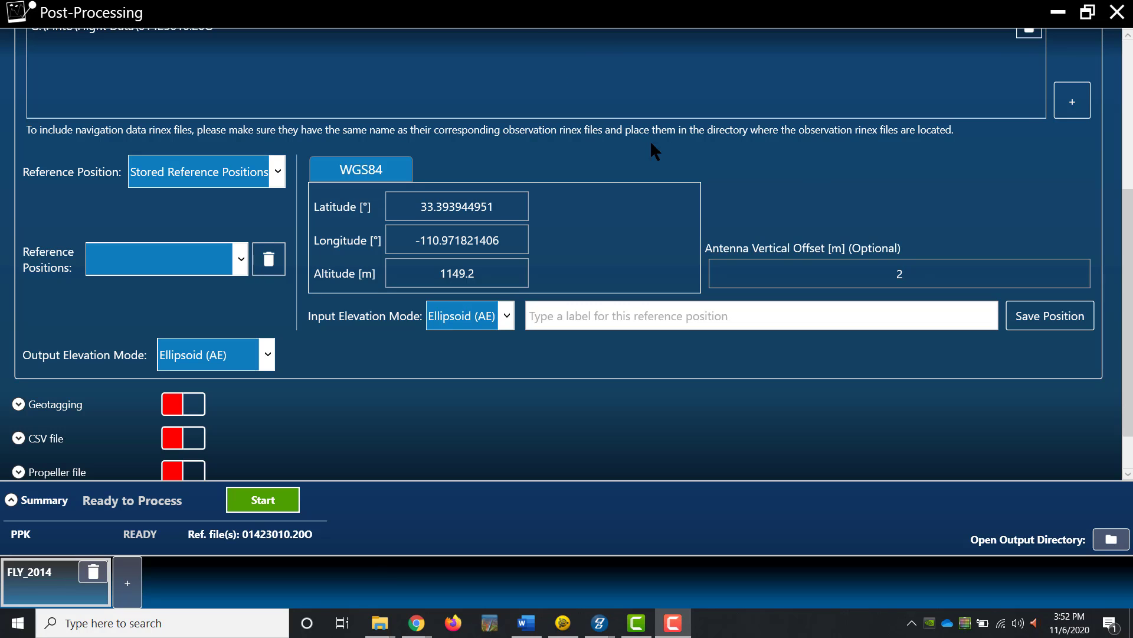
pyautogui.click(914, 273)
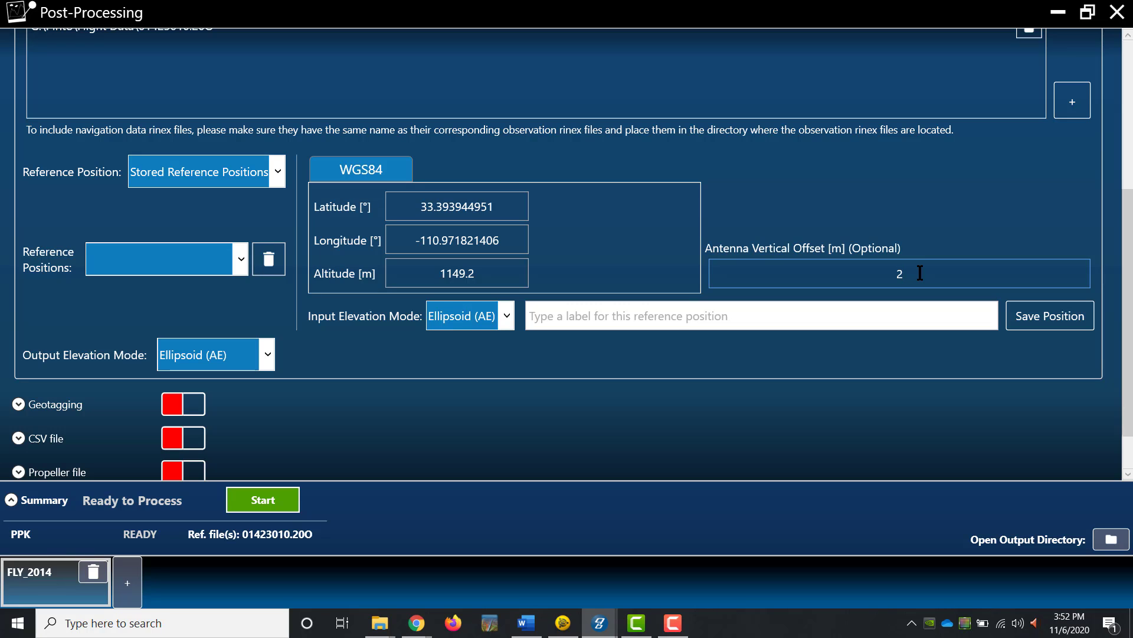
pyautogui.write('.143')
# Enable Geotagging and the Propeller file output for the UMC-R10C payload, and start the post-processing.
pyautogui.click(190, 407)
pyautogui.scroll(-3, 271, 395)
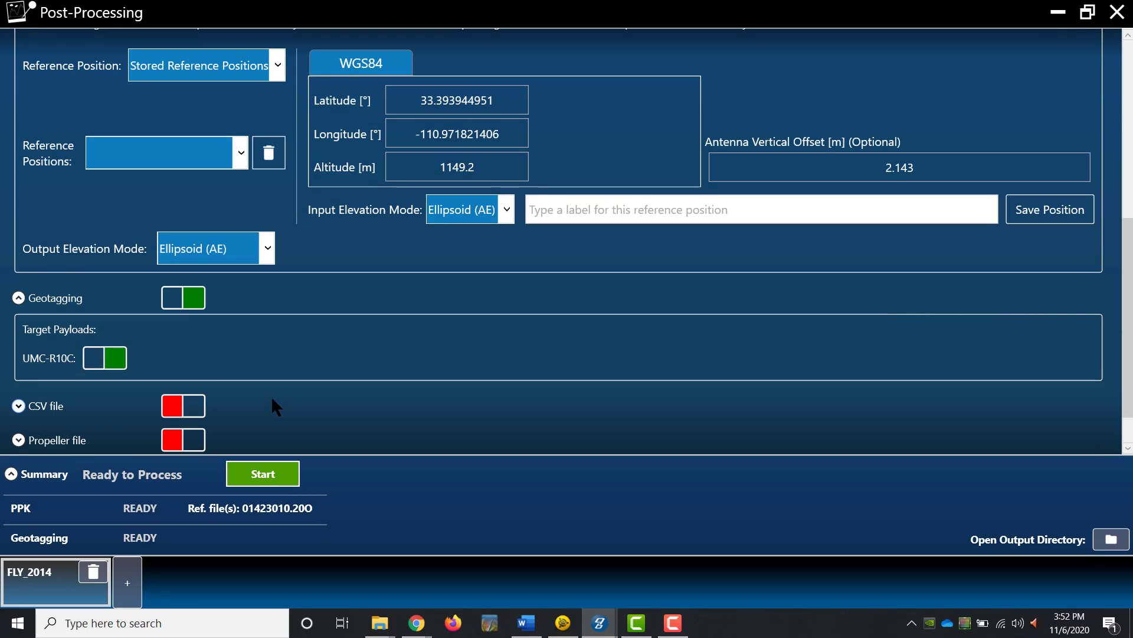
pyautogui.scroll(-1, 271, 396)
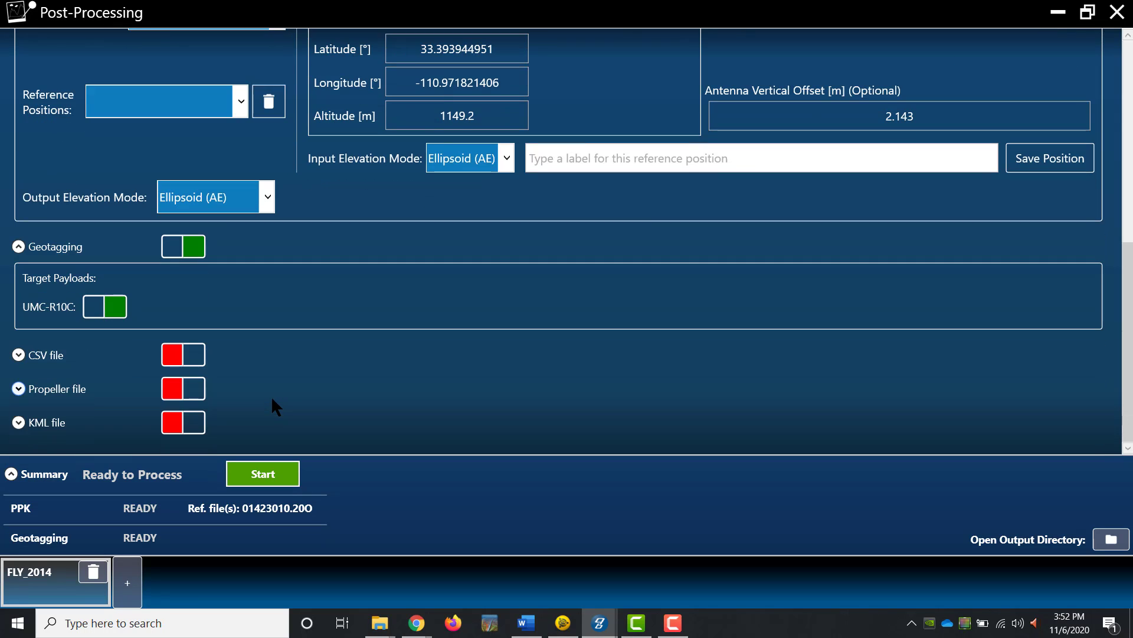
pyautogui.click(198, 392)
pyautogui.scroll(-2, 271, 411)
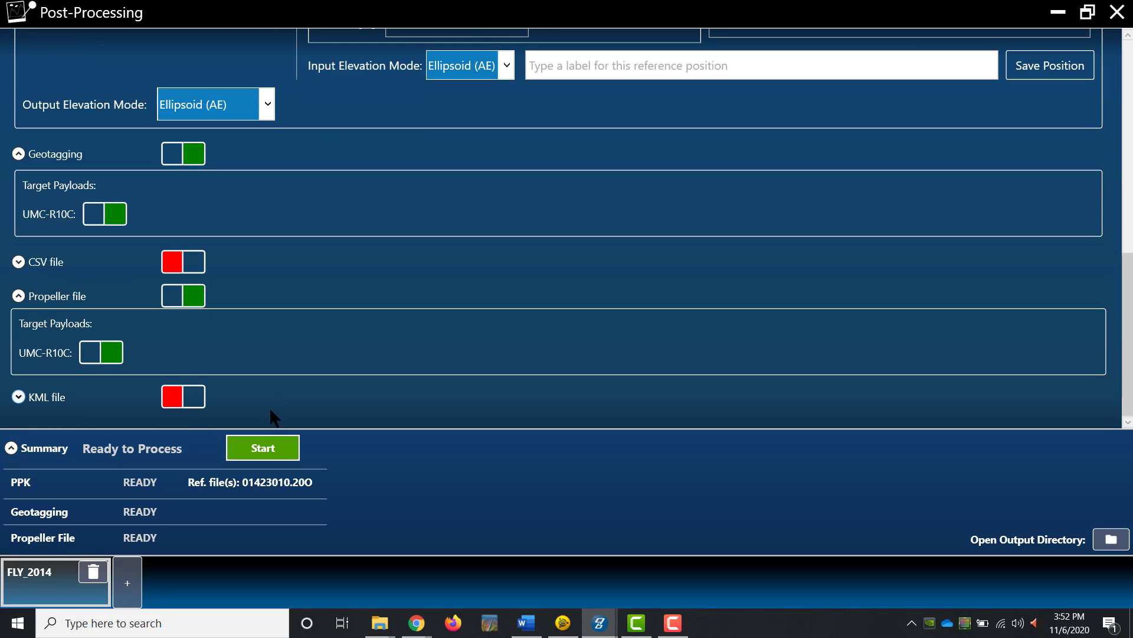
pyautogui.click(262, 448)
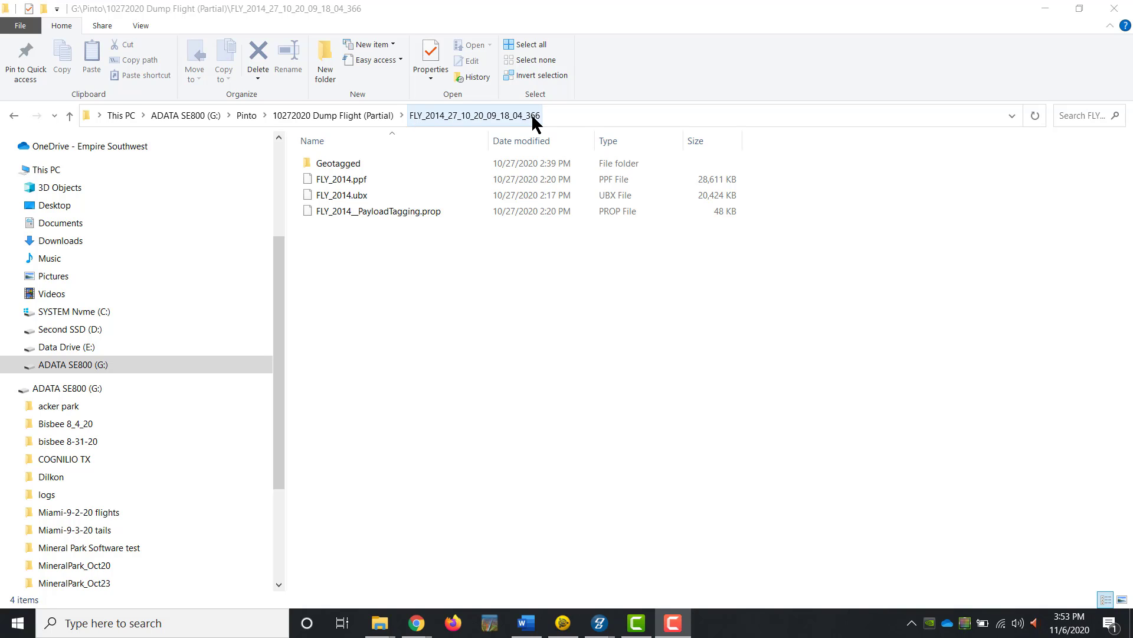
# In File Explorer, open the UMC-R10C (PPK) folder inside the flight's Geotagged folder.
pyautogui.click(341, 166)
pyautogui.doubleClick(341, 166)
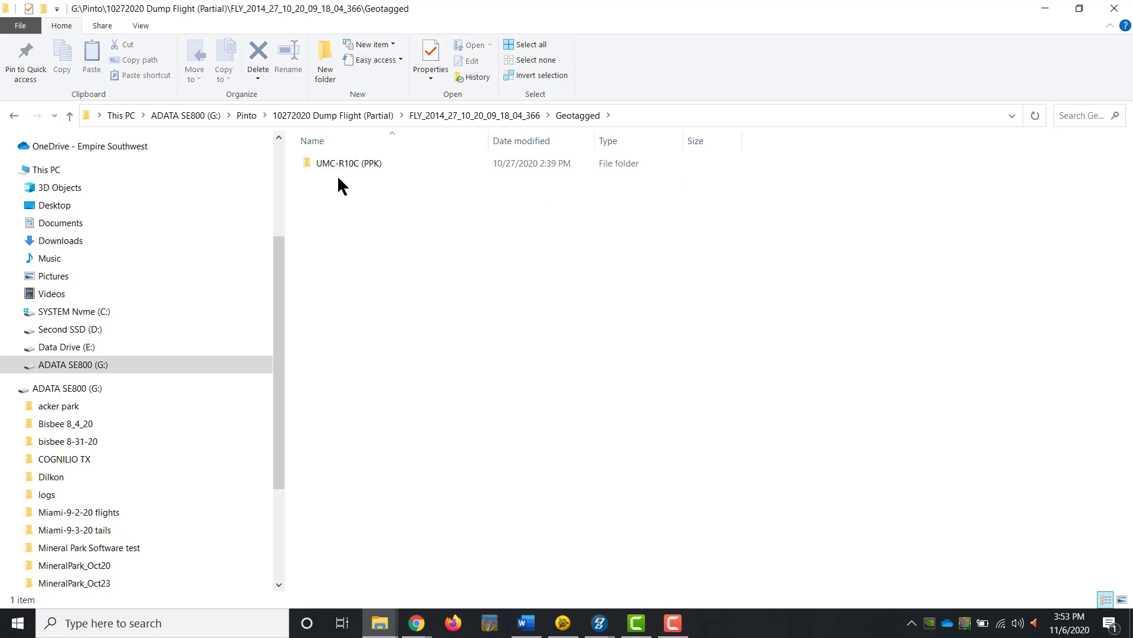
pyautogui.doubleClick(340, 164)
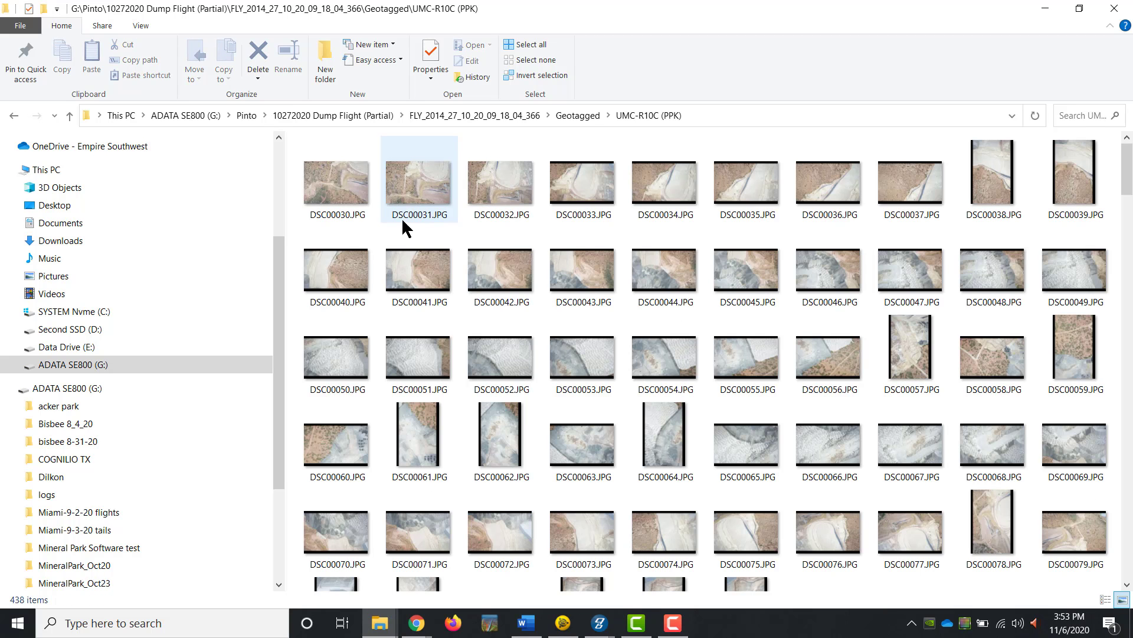
# Examine the GPS latitude, longitude and altitude in the file properties of DSC00030.JPG, and close them without changes.
pyautogui.click(327, 182)
pyautogui.rightClick(327, 183)
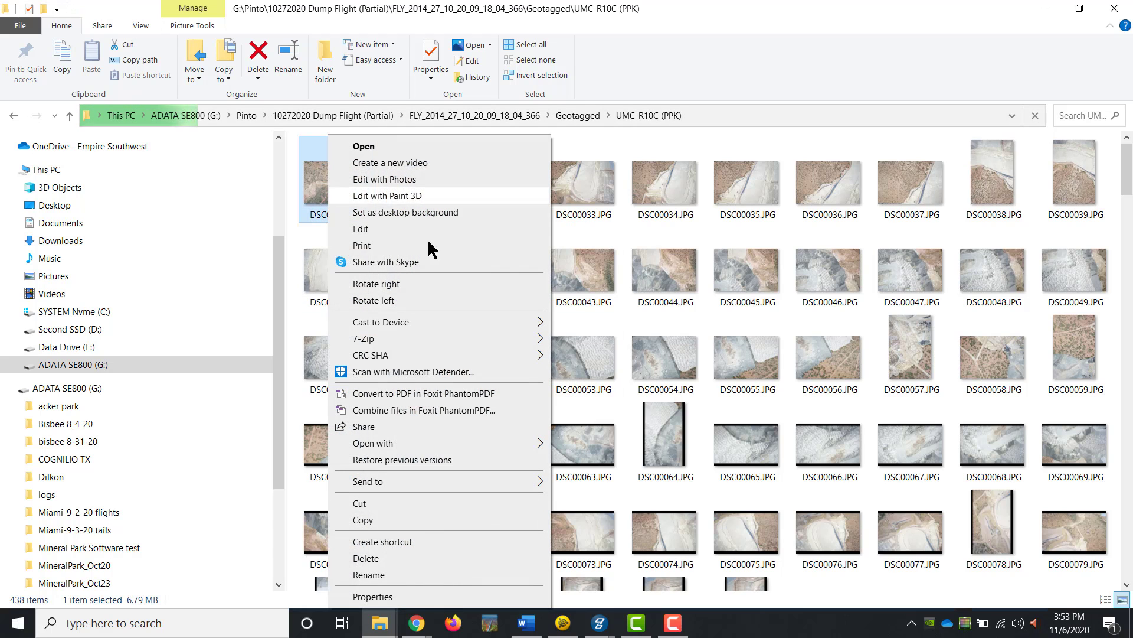
pyautogui.click(409, 596)
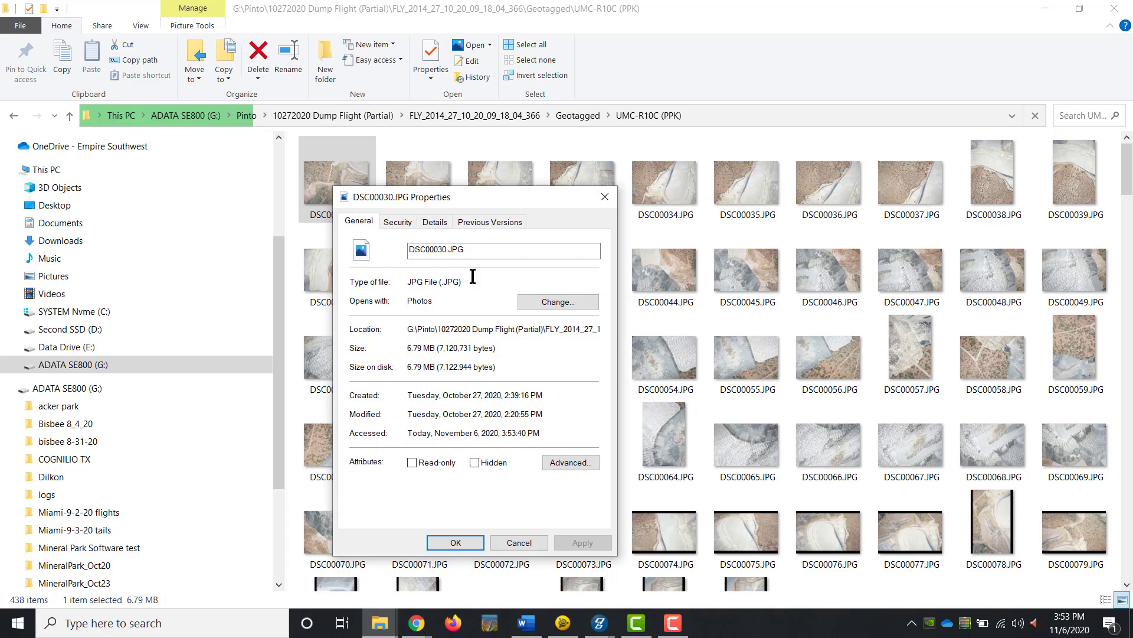
pyautogui.click(435, 222)
pyautogui.scroll(-4, 470, 372)
pyautogui.scroll(-12, 474, 382)
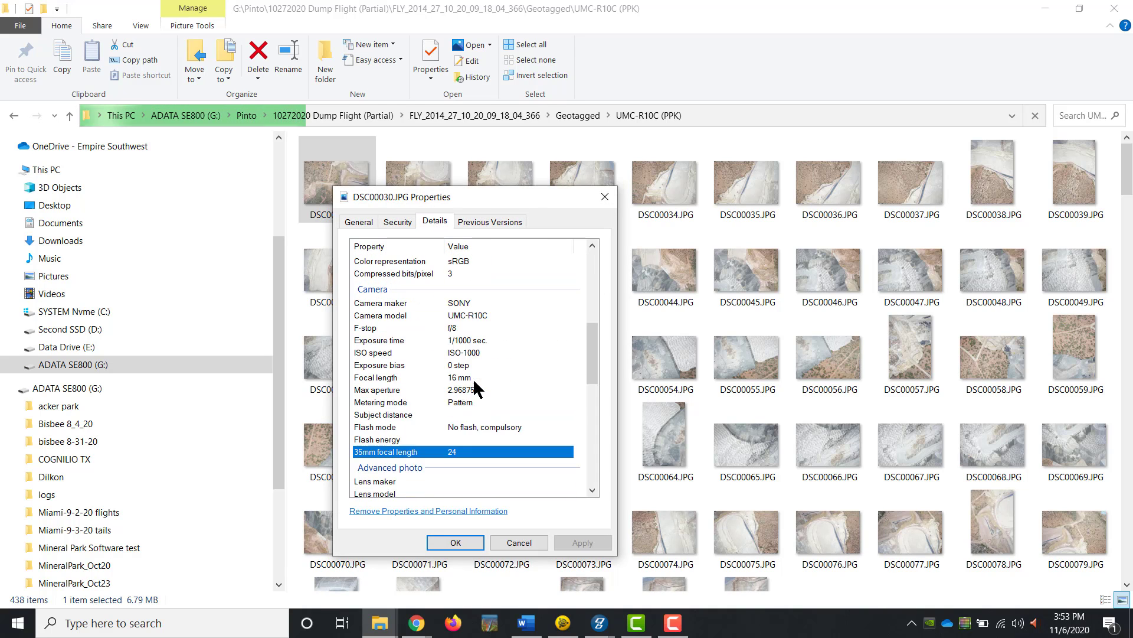
pyautogui.scroll(-1, 473, 377)
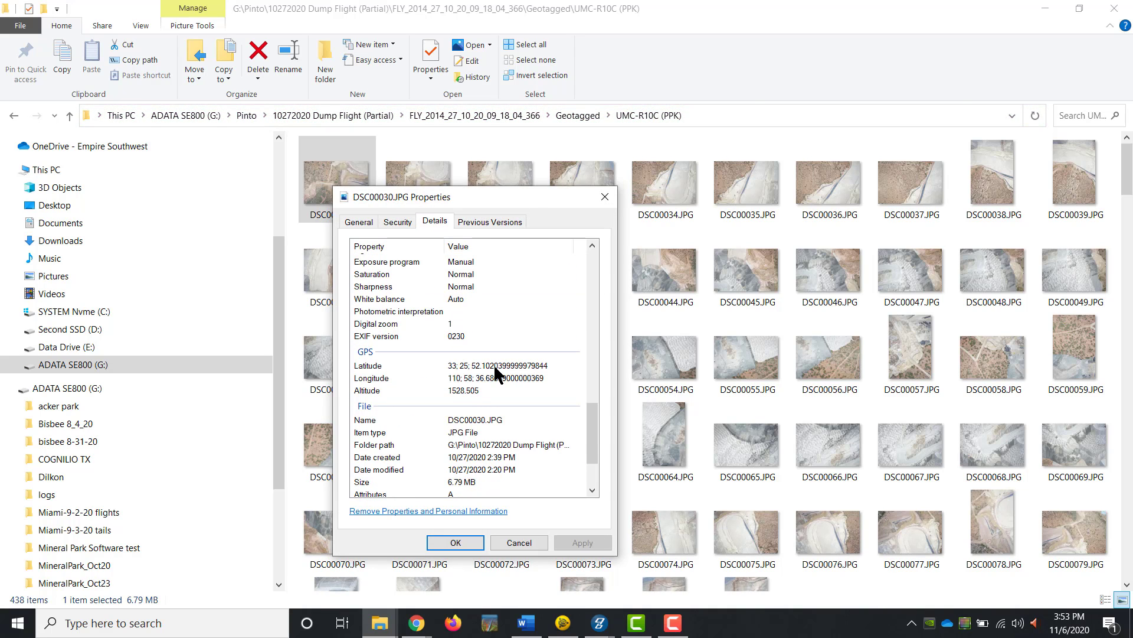
pyautogui.click(526, 542)
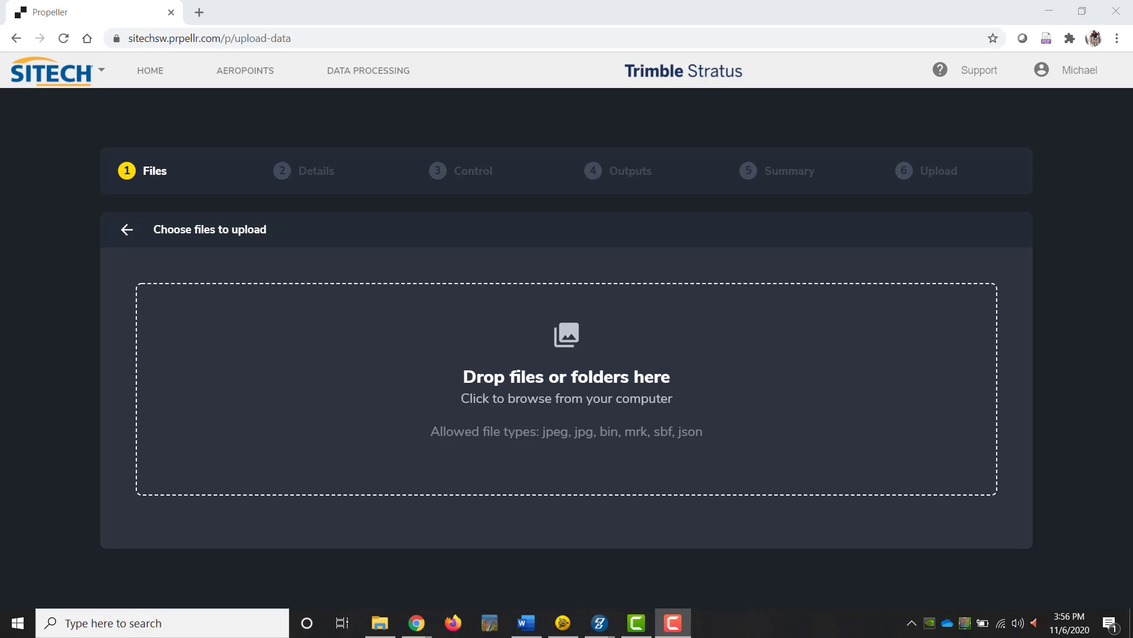
# Add the flight photos to the Trimble Stratus upload in the browser, and review the survey area map and file validation.
pyautogui.moveTo(939, 70); pyautogui.dragTo(611, 405)
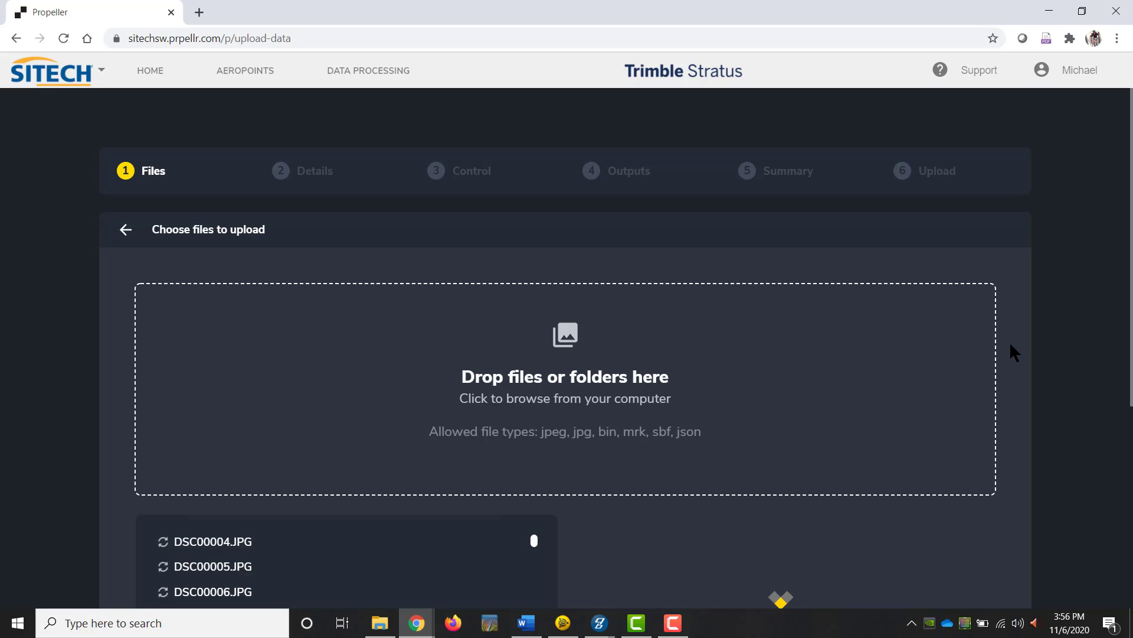
pyautogui.scroll(-1, 1011, 345)
pyautogui.scroll(-3, 1011, 344)
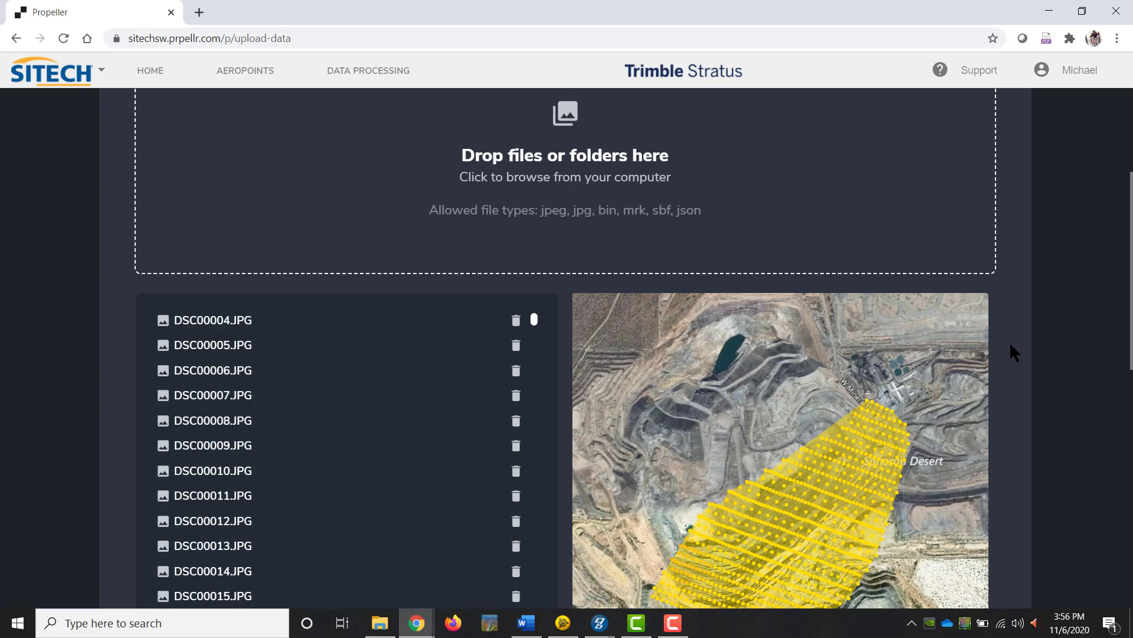
pyautogui.scroll(-2, 1009, 341)
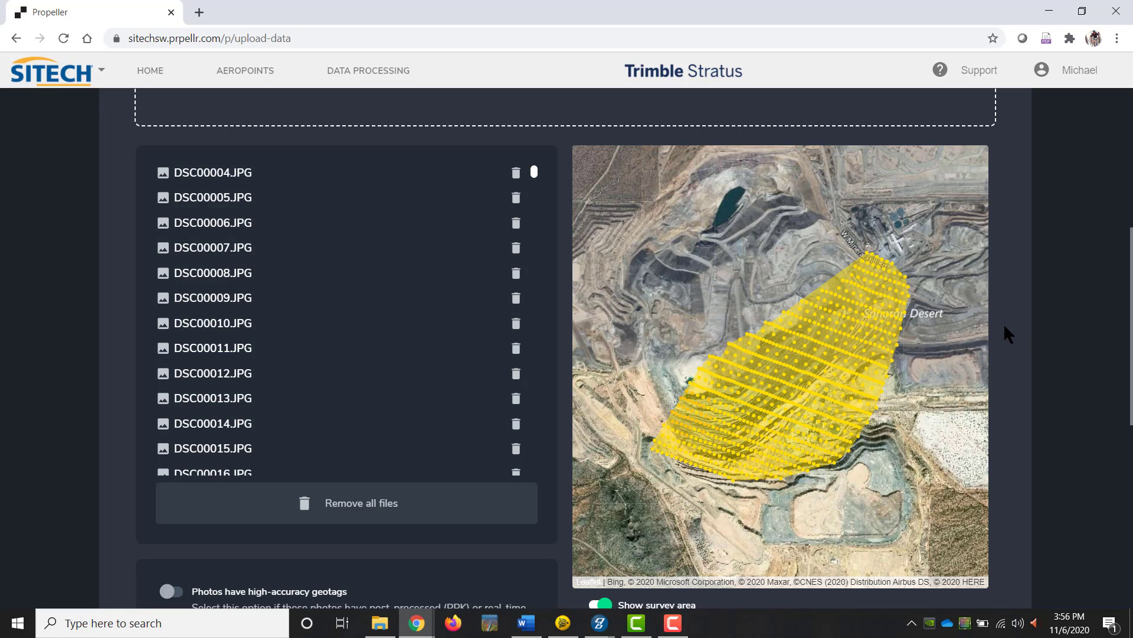
pyautogui.scroll(-5, 1004, 326)
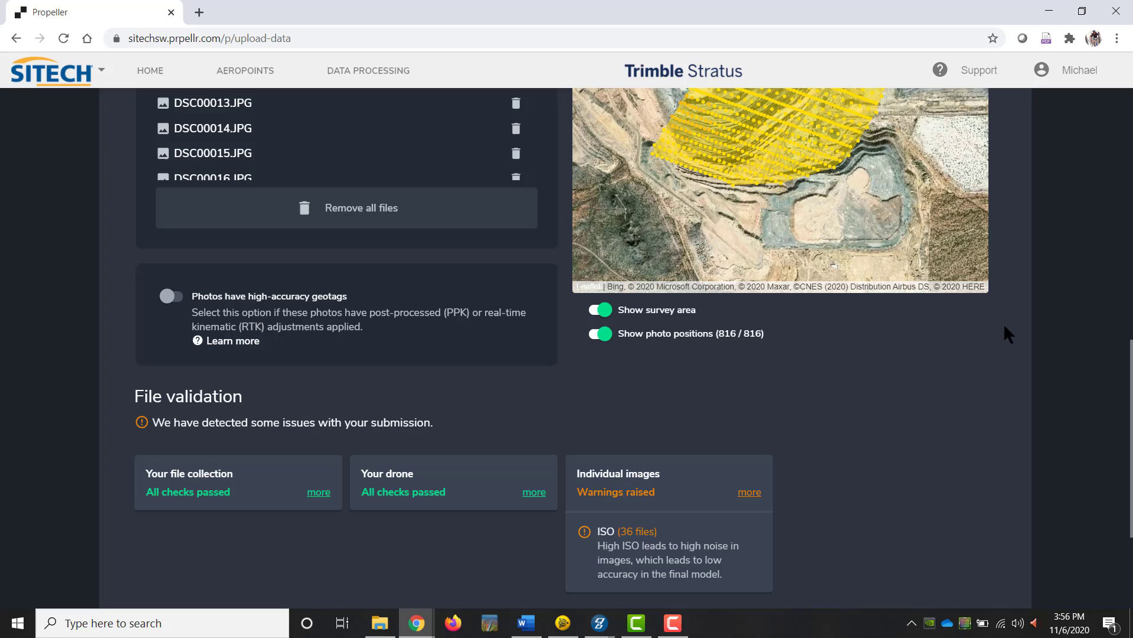
# Mark the photos as having high-accuracy geotags, acknowledge the possible loss of accuracy, and continue to the dataset details.
pyautogui.click(172, 296)
pyautogui.scroll(-3, 820, 392)
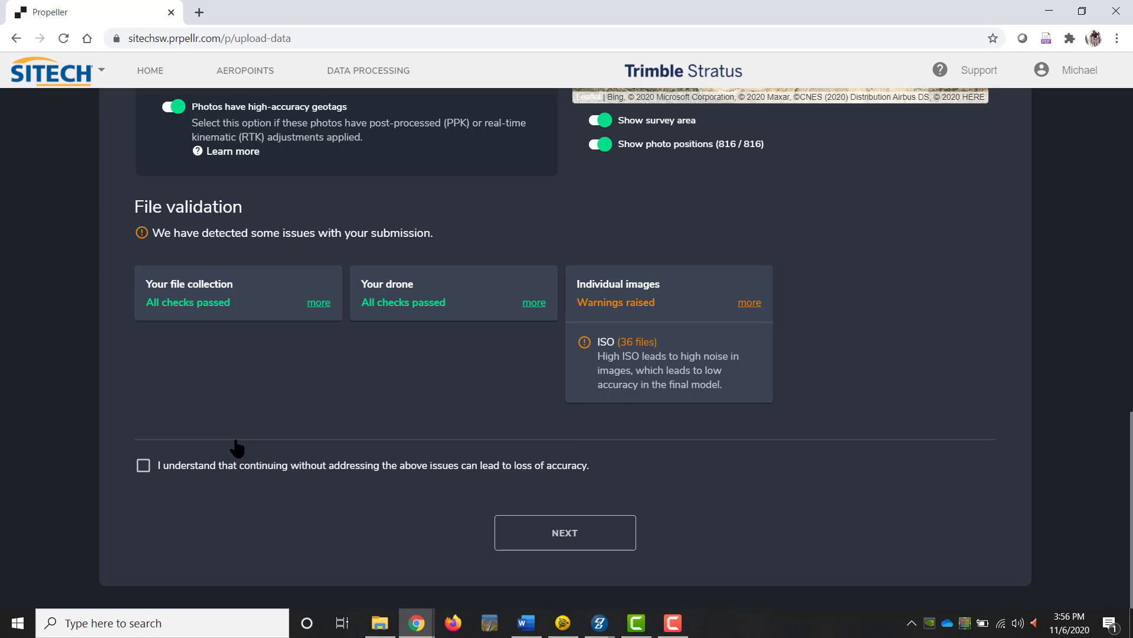
pyautogui.click(143, 466)
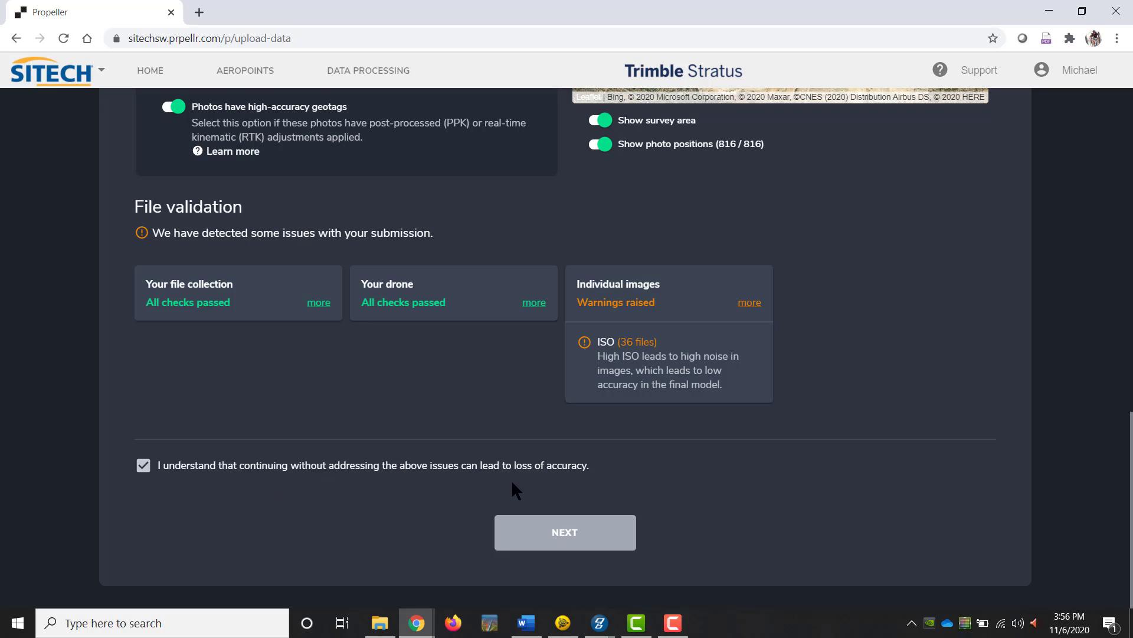
pyautogui.click(577, 531)
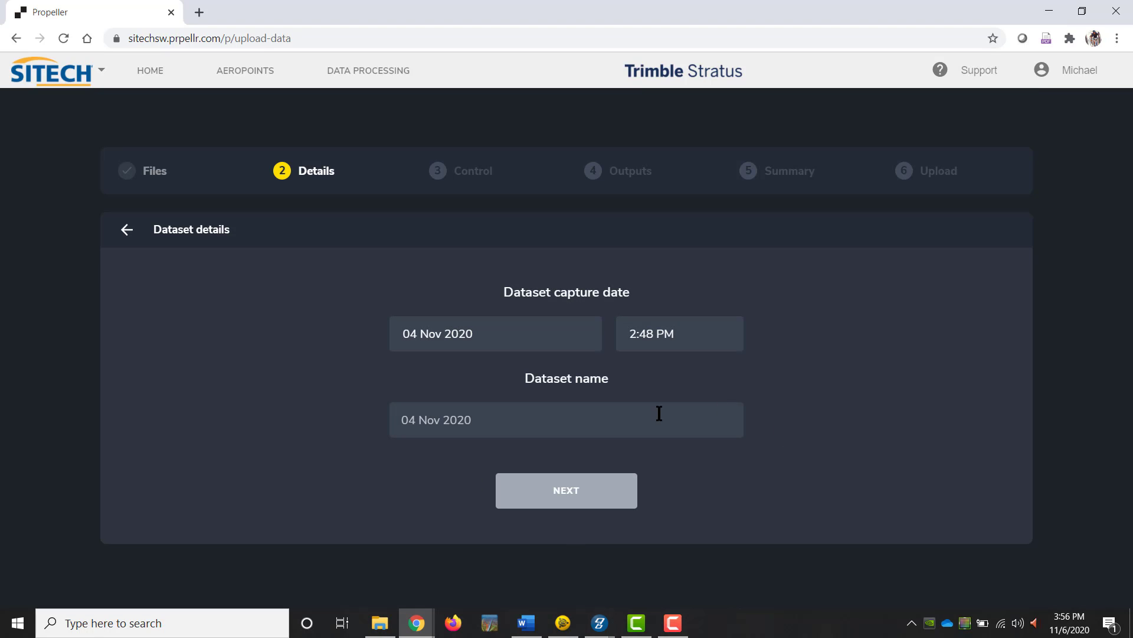